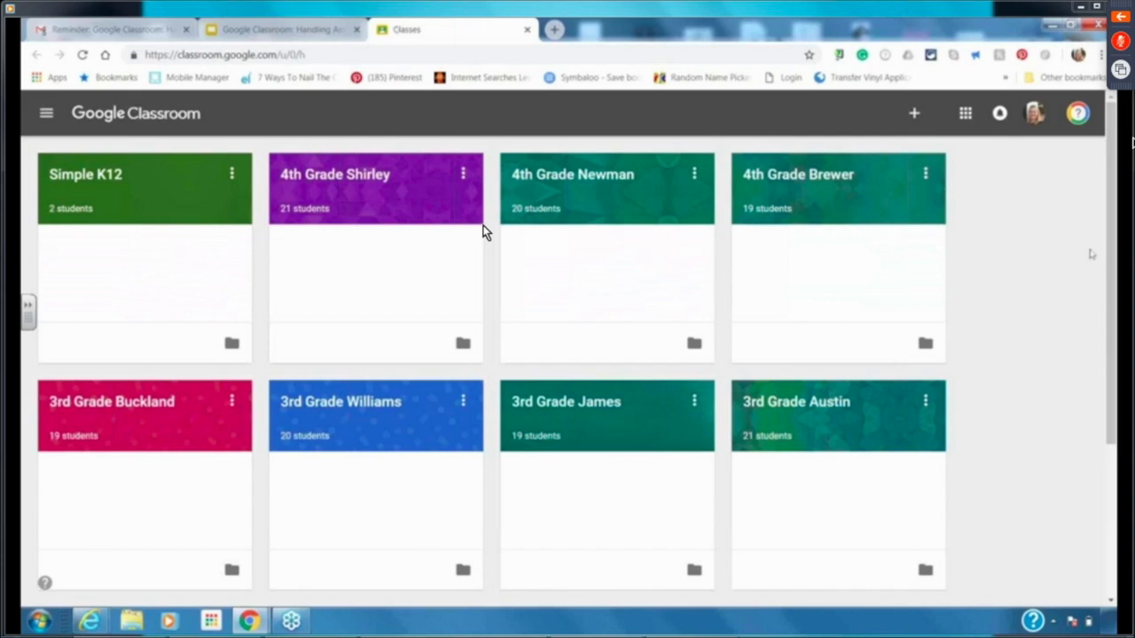
Step: Look over the class list and open the Simple K12 class
{"action": "scroll", "coordinate": [484, 233], "scroll_direction": "down", "scroll_amount": 1}
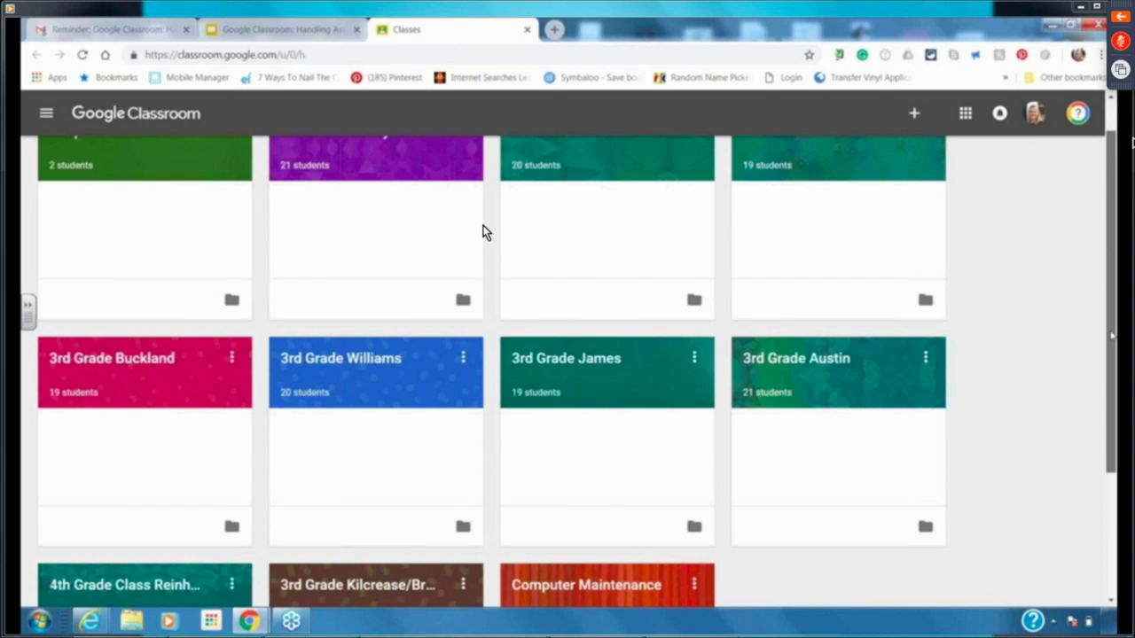
{"action": "scroll", "coordinate": [483, 233], "scroll_direction": "up", "scroll_amount": 1}
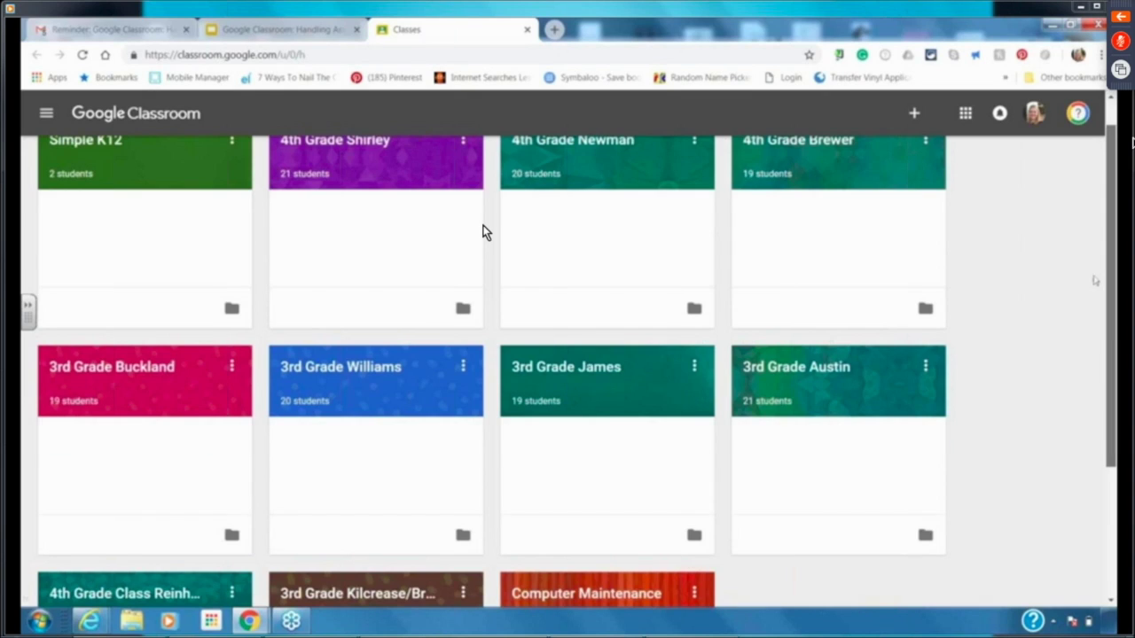
{"action": "scroll", "coordinate": [483, 232], "scroll_direction": "up", "scroll_amount": 1}
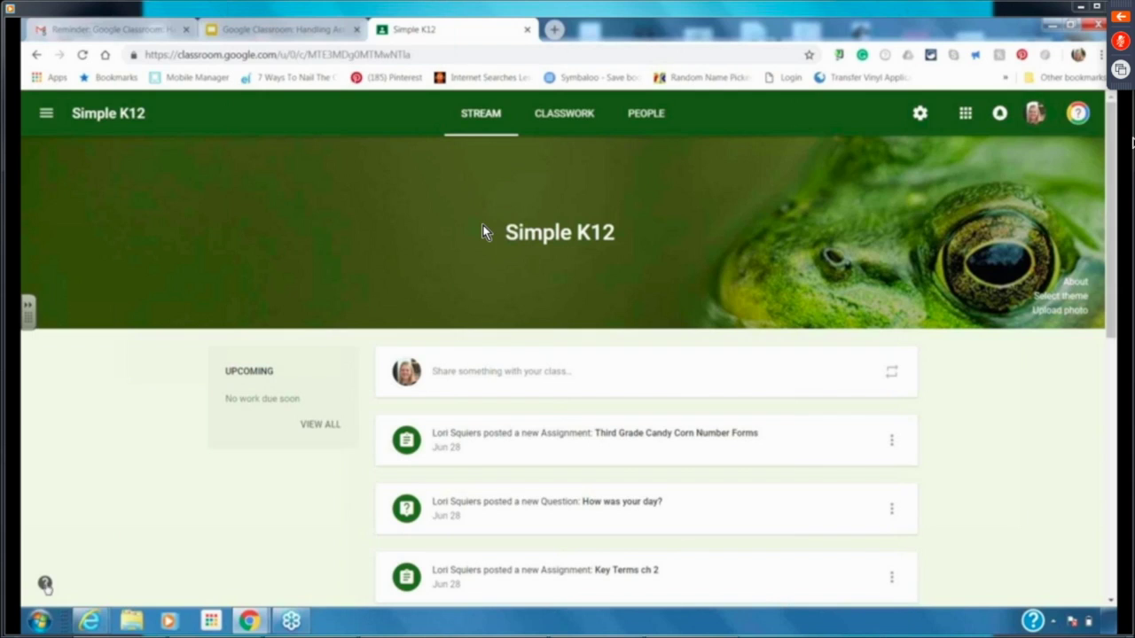
Step: Remove the Classwork page from the Simple K12 class
{"action": "left_click", "coordinate": [44, 586]}
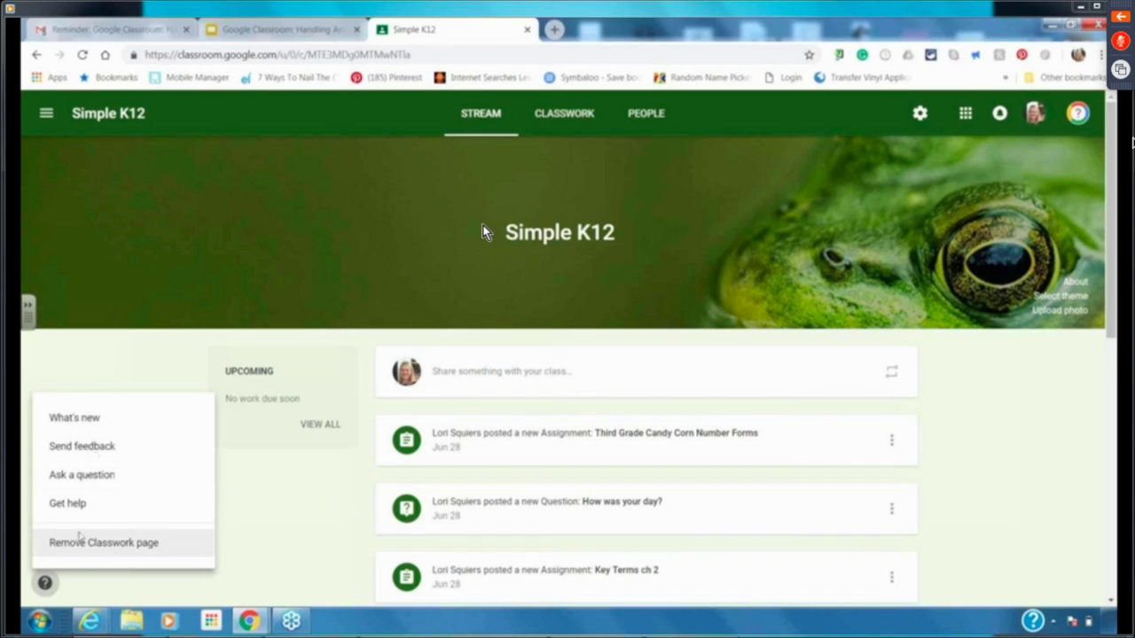
{"action": "mouse_move", "coordinate": [460, 254]}
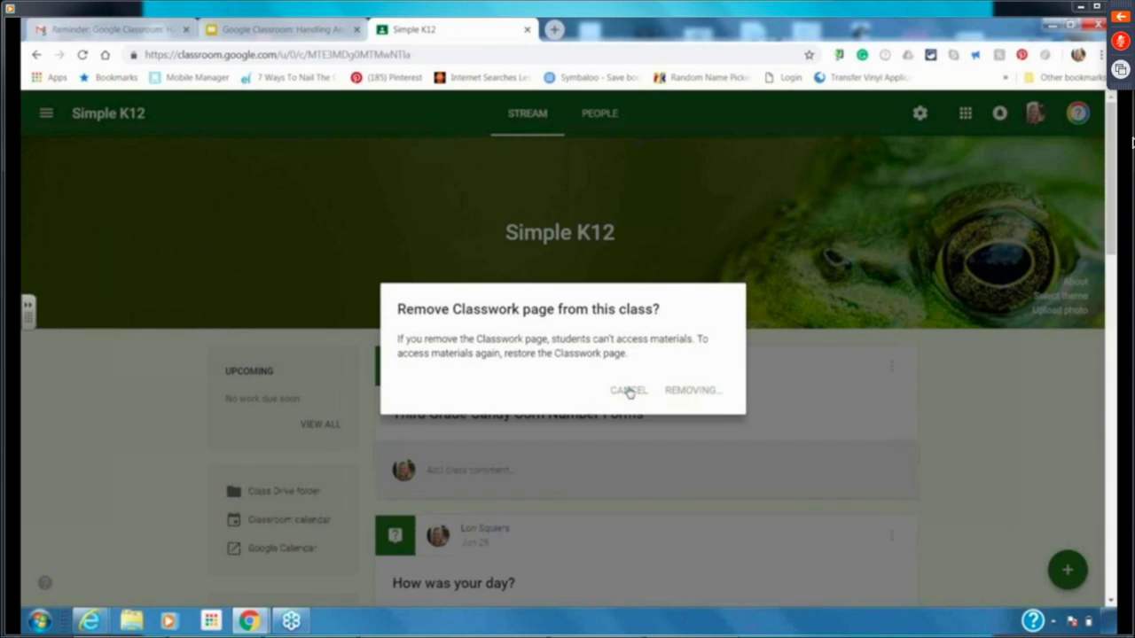
{"action": "mouse_move", "coordinate": [397, 427]}
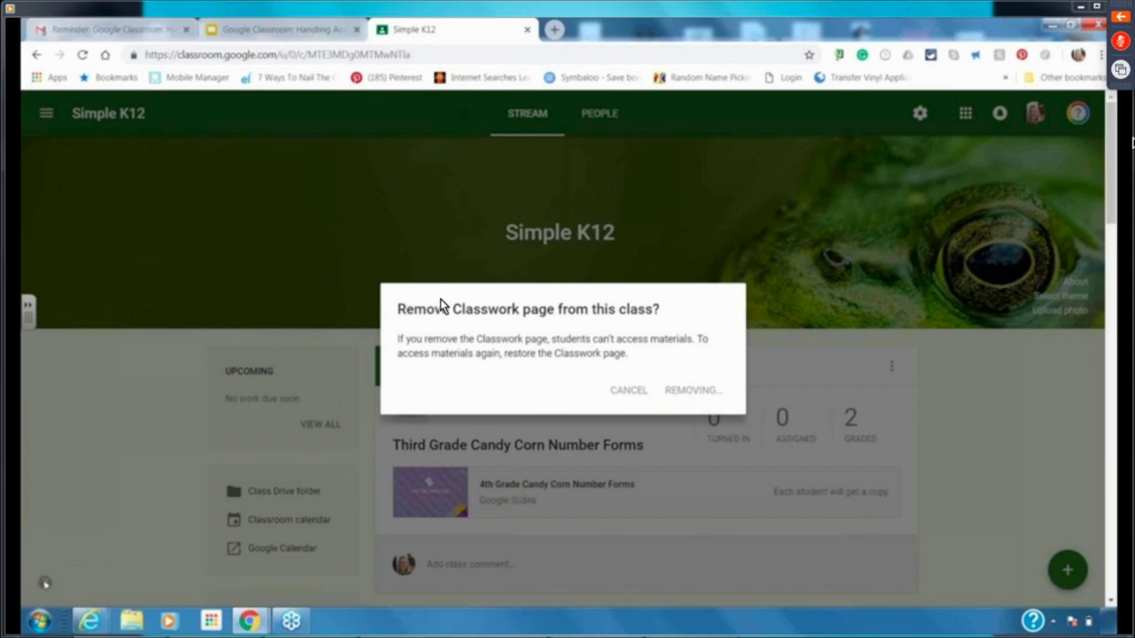
{"action": "mouse_move", "coordinate": [707, 392]}
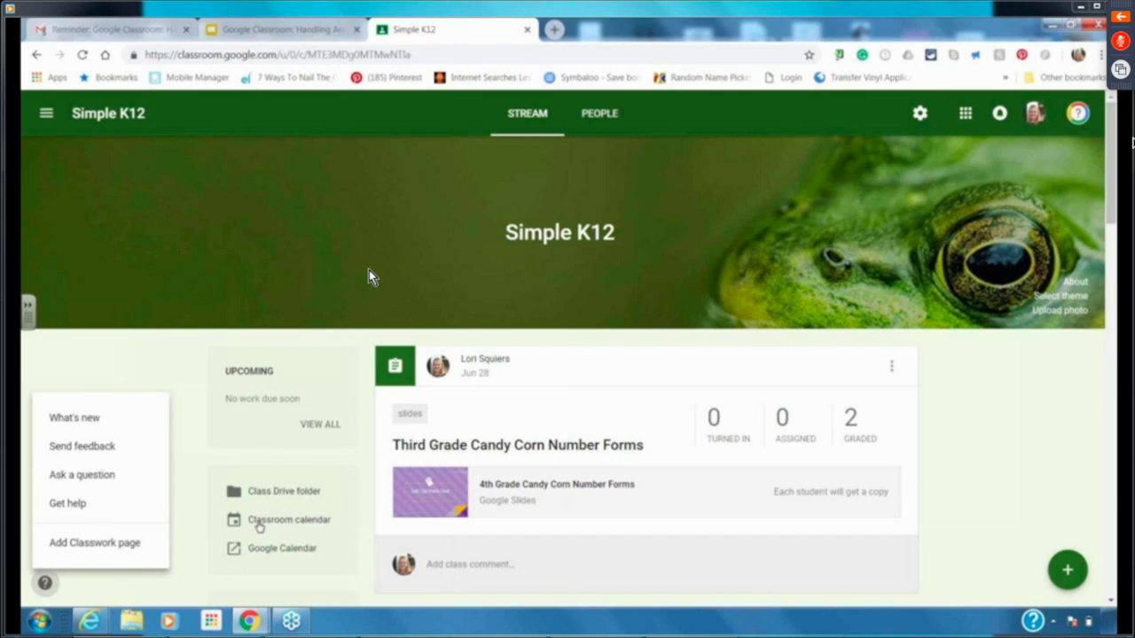
Step: Add the Classwork page back to the Simple K12 class and open it
{"action": "mouse_move", "coordinate": [1063, 575]}
{"action": "left_click", "coordinate": [66, 551]}
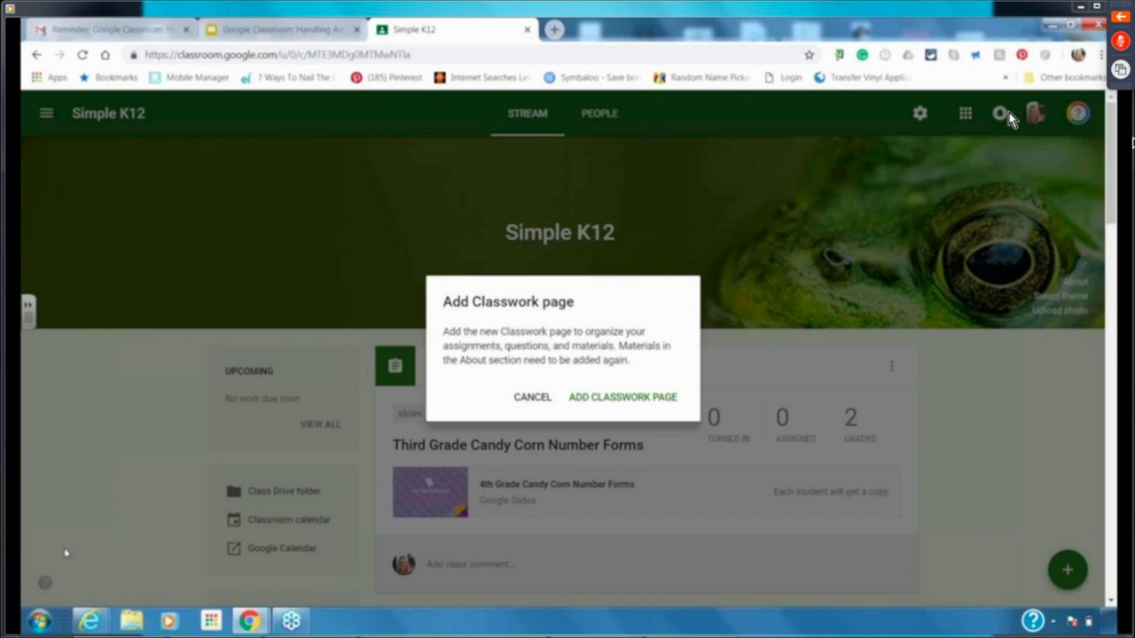
{"action": "left_click", "coordinate": [610, 397]}
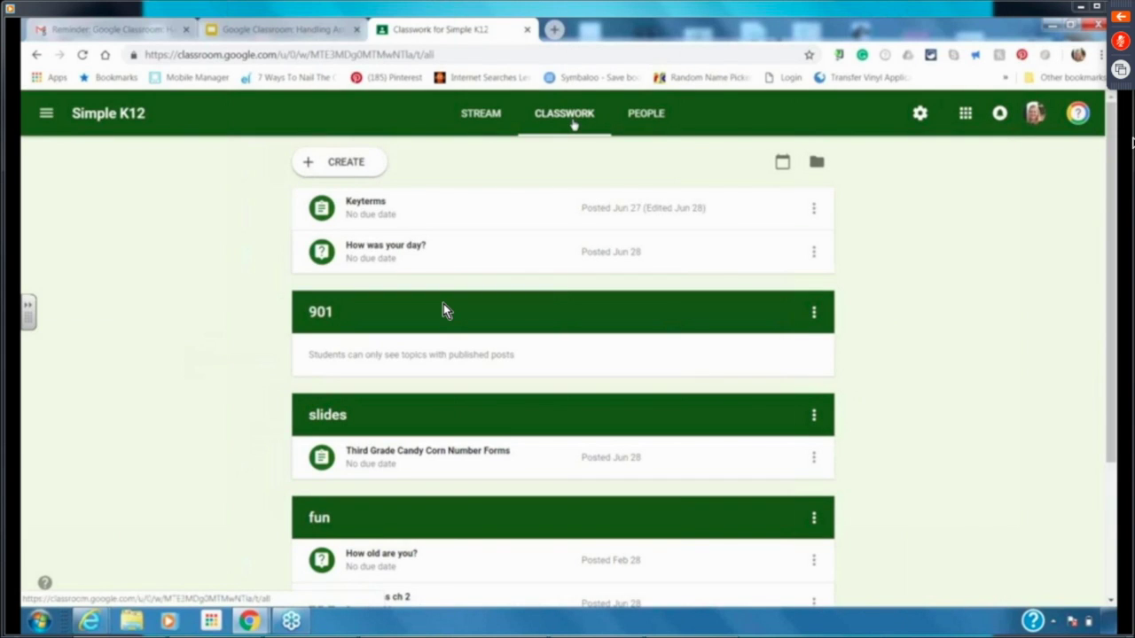
Step: Examine how the assignments and questions are grouped by topic on the Simple K12 Classwork page
{"action": "mouse_move", "coordinate": [445, 415]}
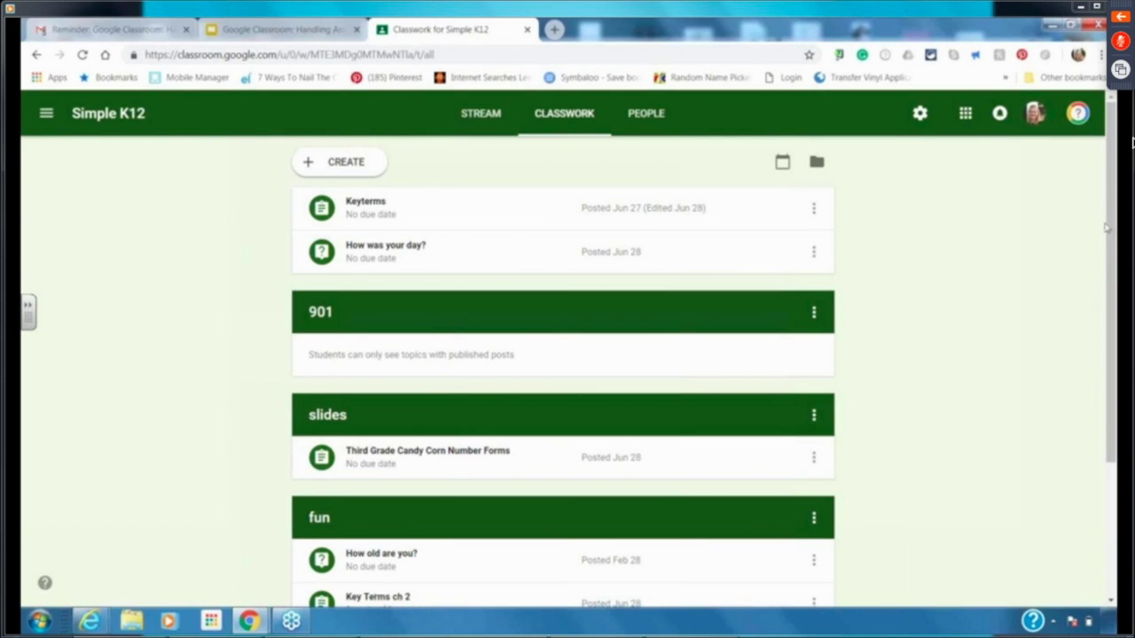
{"action": "scroll", "coordinate": [1114, 263], "scroll_direction": "down", "scroll_amount": 1}
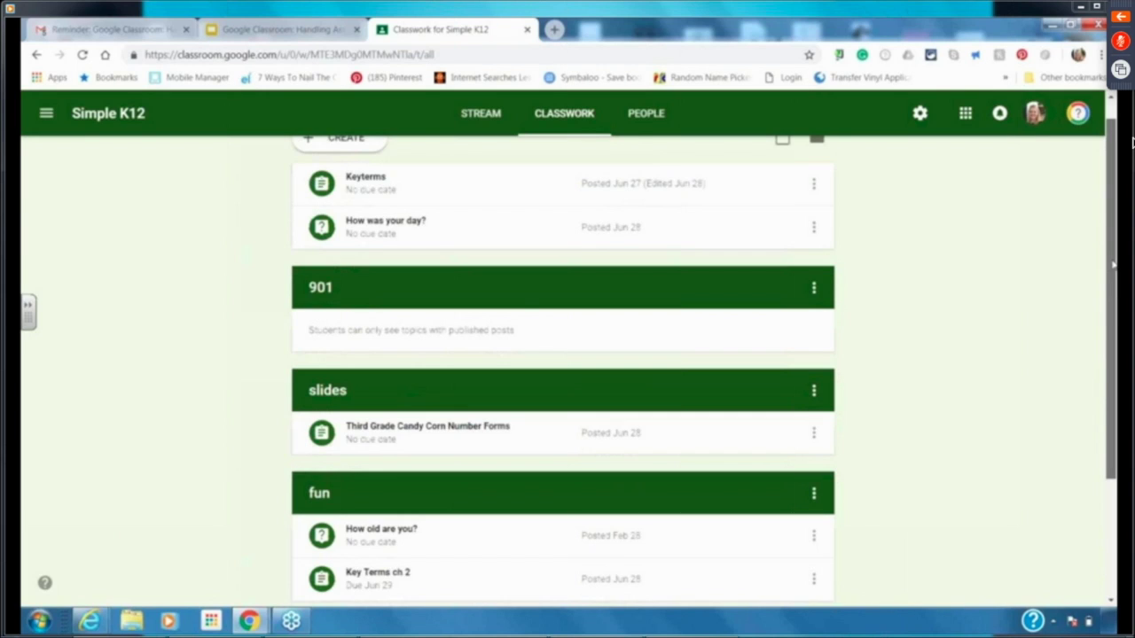
{"action": "scroll", "coordinate": [1114, 263], "scroll_direction": "down", "scroll_amount": 3}
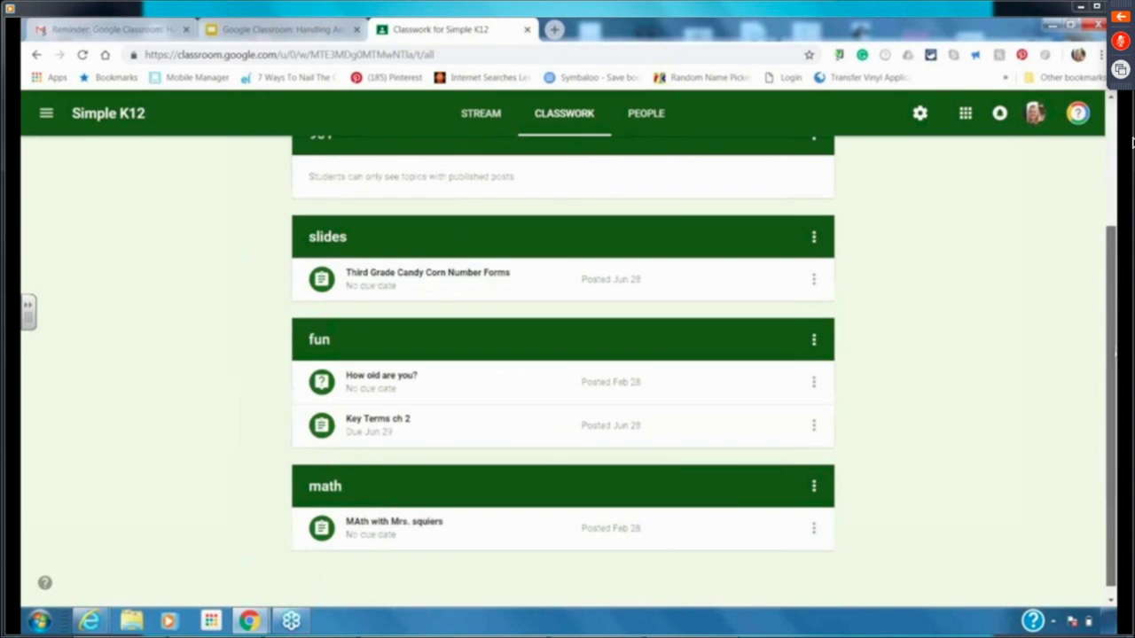
{"action": "scroll", "coordinate": [1109, 269], "scroll_direction": "up", "scroll_amount": 1}
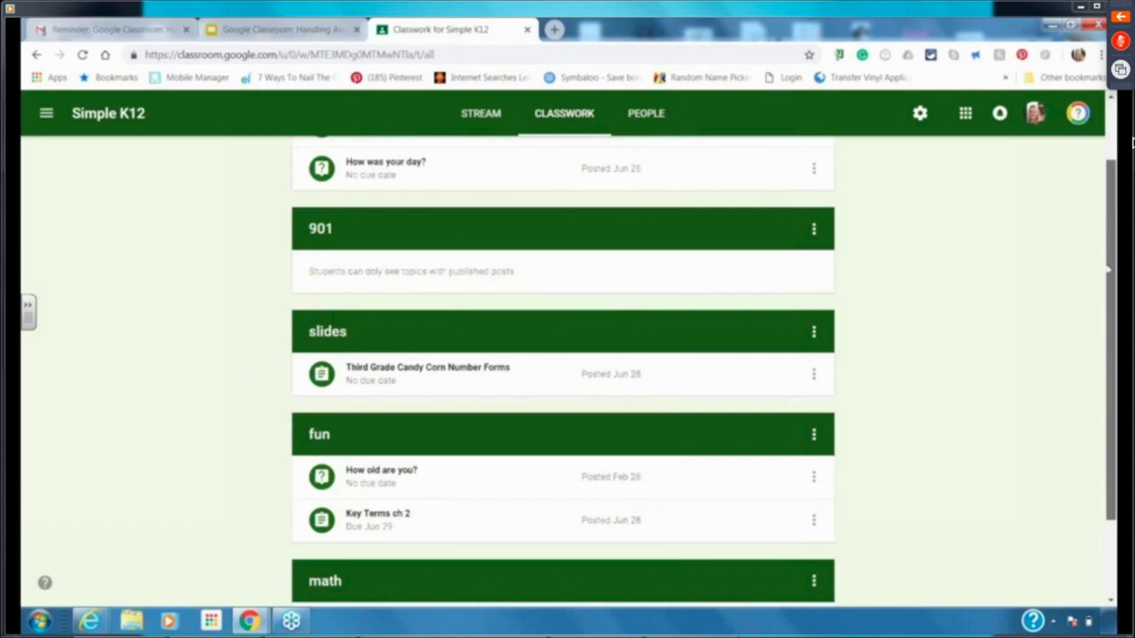
{"action": "scroll", "coordinate": [1108, 269], "scroll_direction": "down", "scroll_amount": 2}
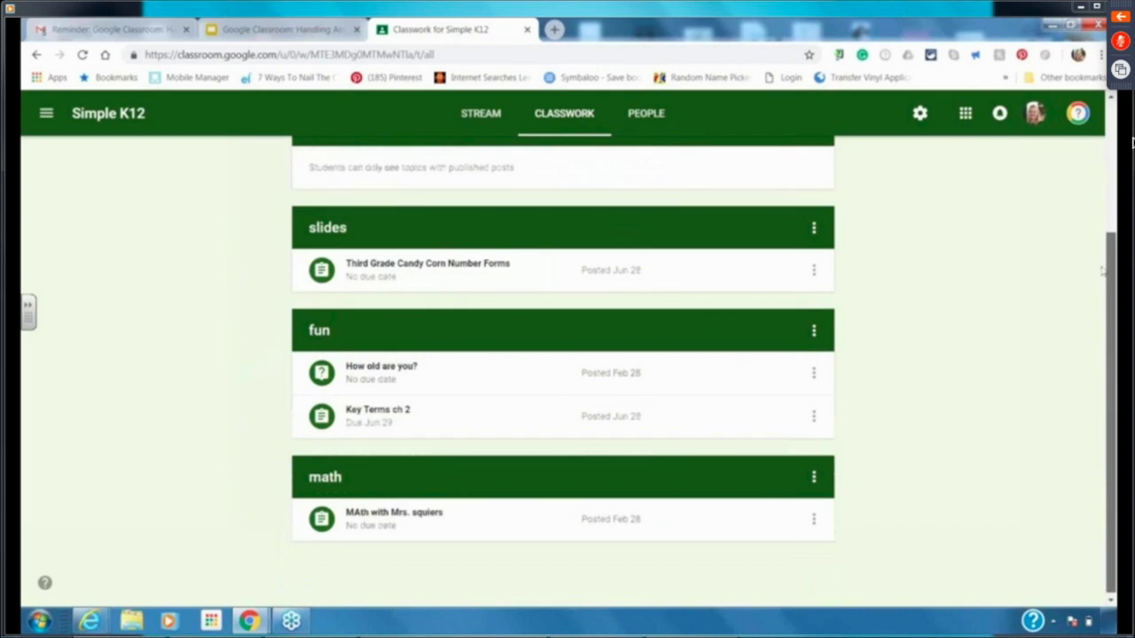
{"action": "scroll", "coordinate": [1099, 253], "scroll_direction": "up", "scroll_amount": 4}
{"action": "scroll", "coordinate": [1098, 253], "scroll_direction": "down", "scroll_amount": 1}
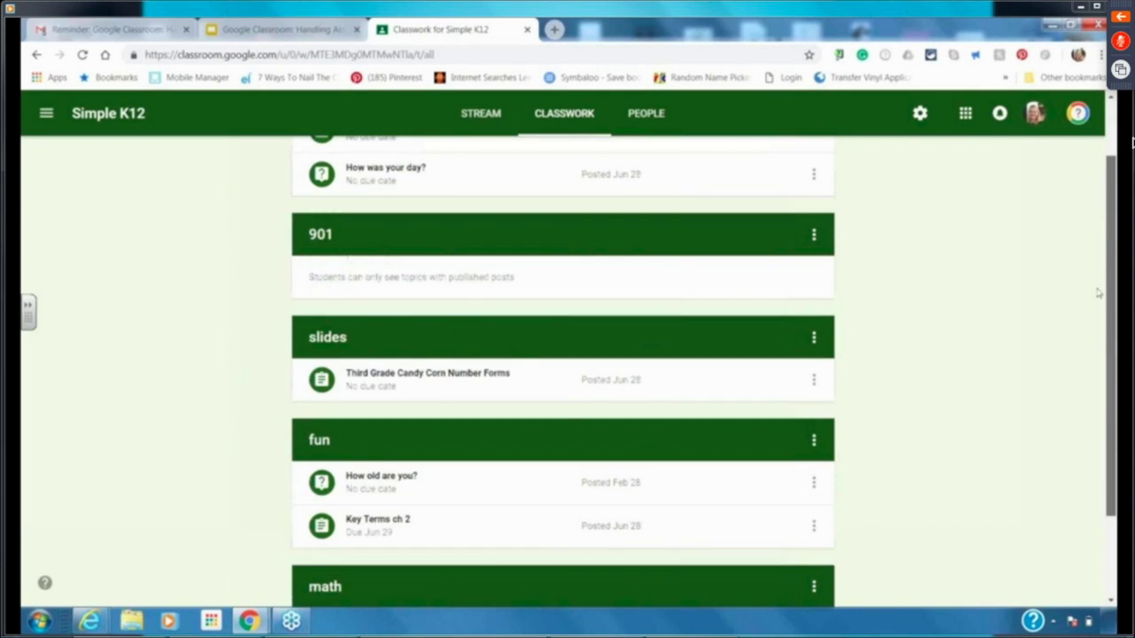
{"action": "scroll", "coordinate": [1098, 292], "scroll_direction": "down", "scroll_amount": 1}
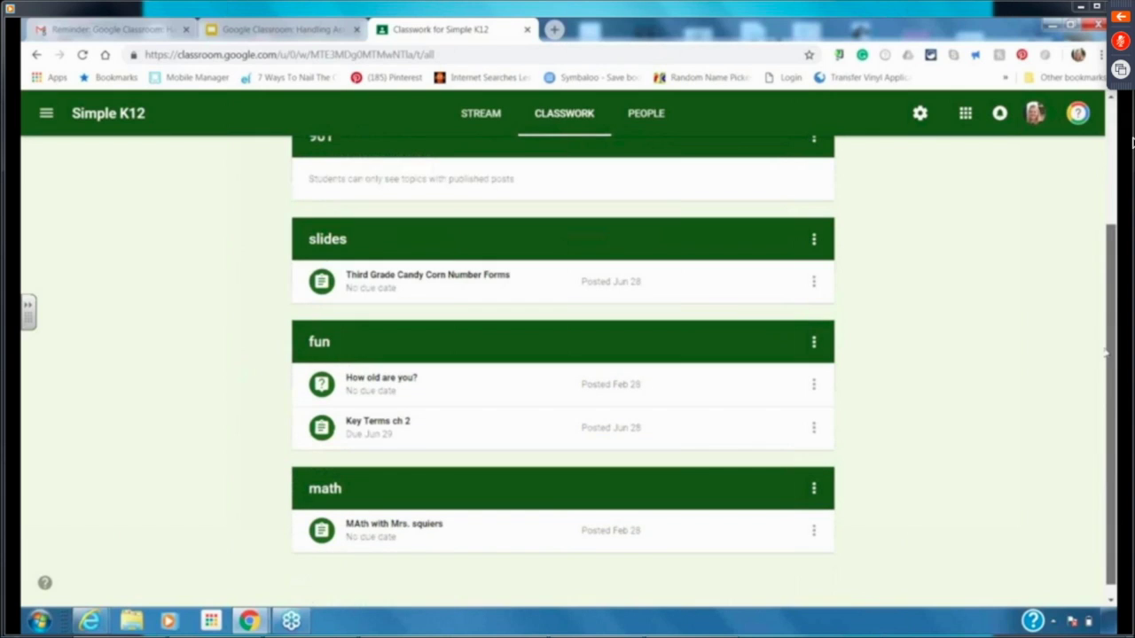
{"action": "scroll", "coordinate": [1106, 355], "scroll_direction": "up", "scroll_amount": 2}
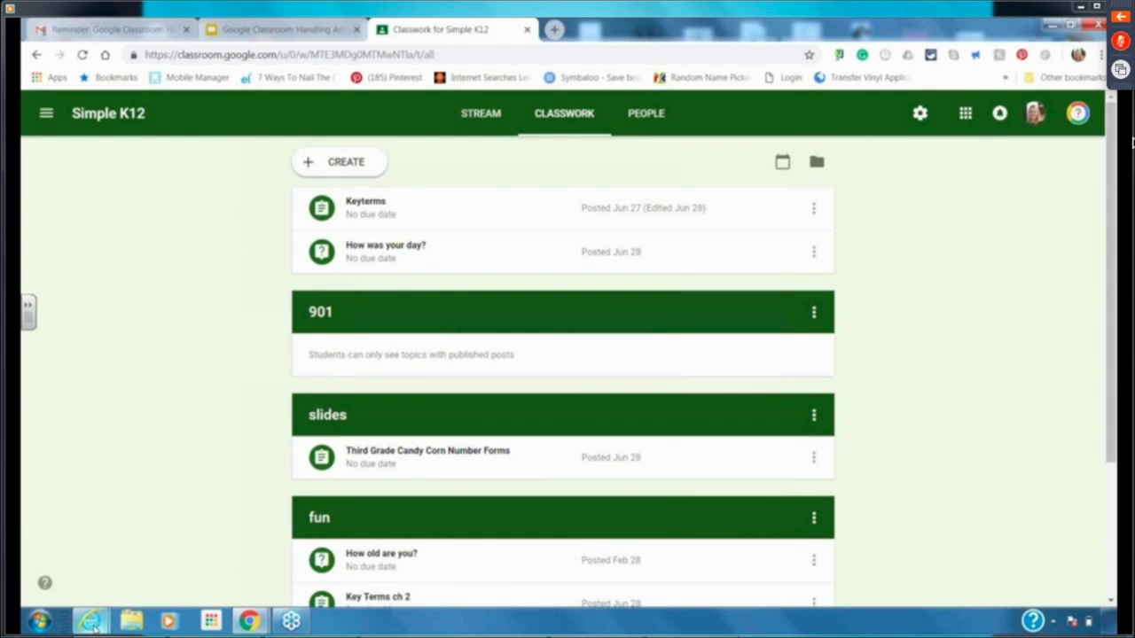
Step: Switch to Internet Explorer, open the Simple K12 class as a student, and view the student's own work list
{"action": "mouse_move", "coordinate": [92, 623]}
{"action": "left_click", "coordinate": [278, 574]}
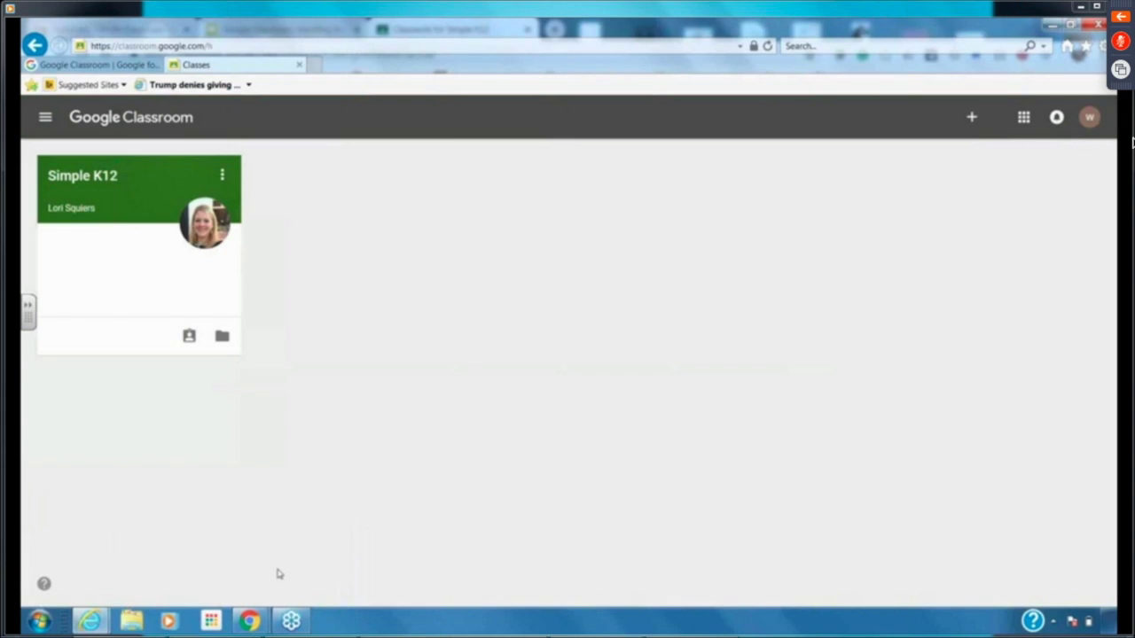
{"action": "left_click", "coordinate": [78, 178]}
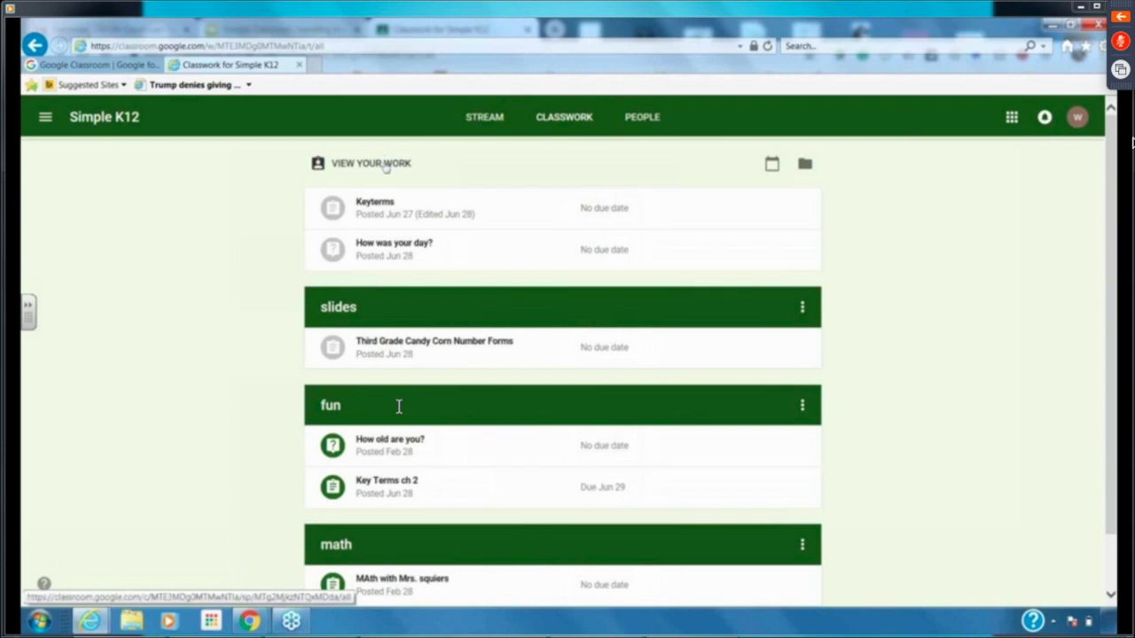
{"action": "mouse_move", "coordinate": [394, 441]}
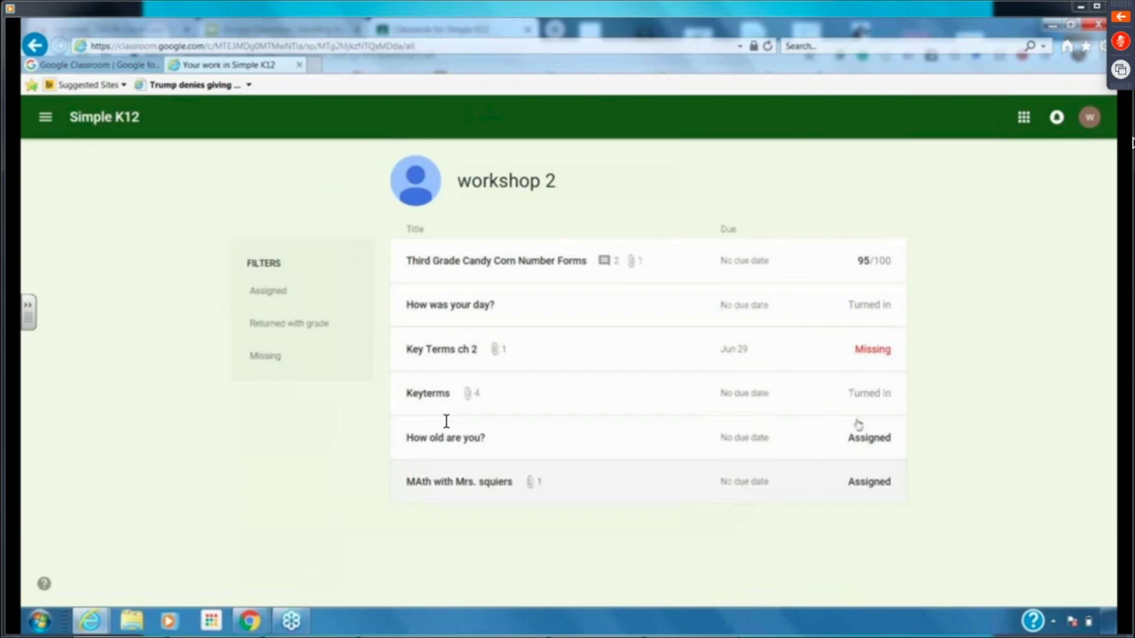
{"action": "mouse_move", "coordinate": [414, 332]}
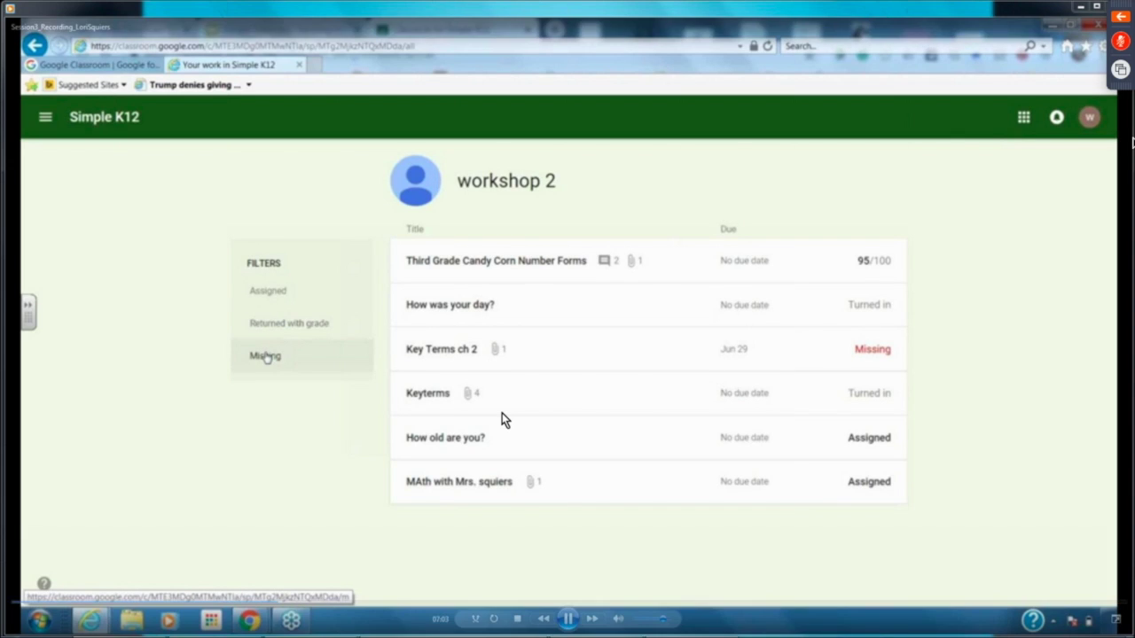
Step: Switch back to the teacher's Simple K12 class in Chrome and view its Stream
{"action": "mouse_move", "coordinate": [445, 321]}
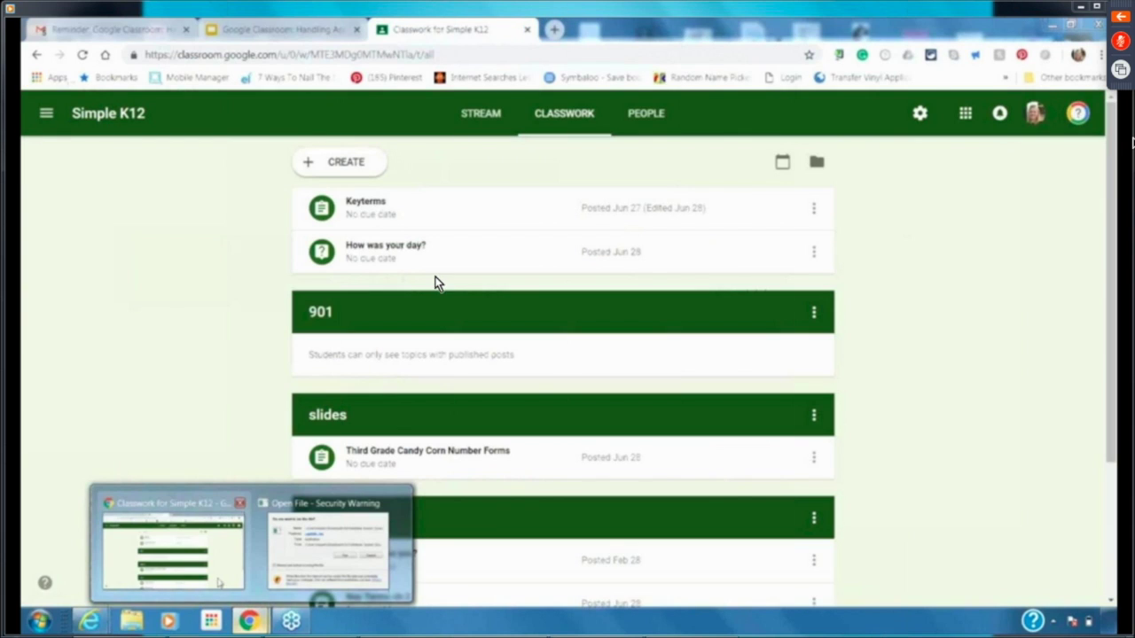
{"action": "mouse_move", "coordinate": [436, 269]}
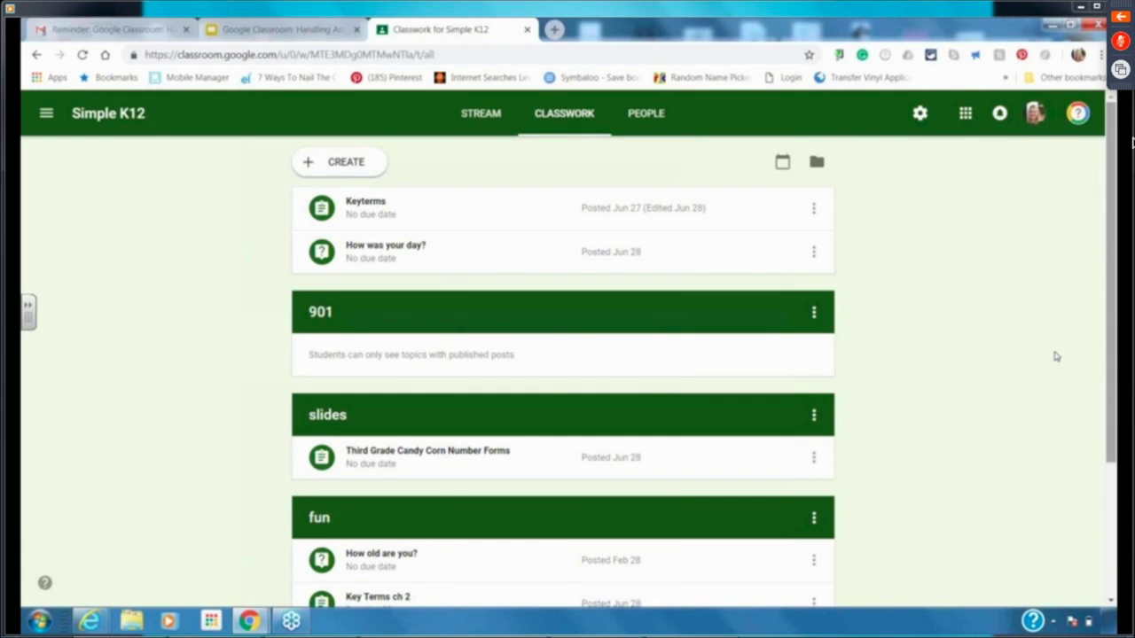
{"action": "left_click", "coordinate": [496, 122]}
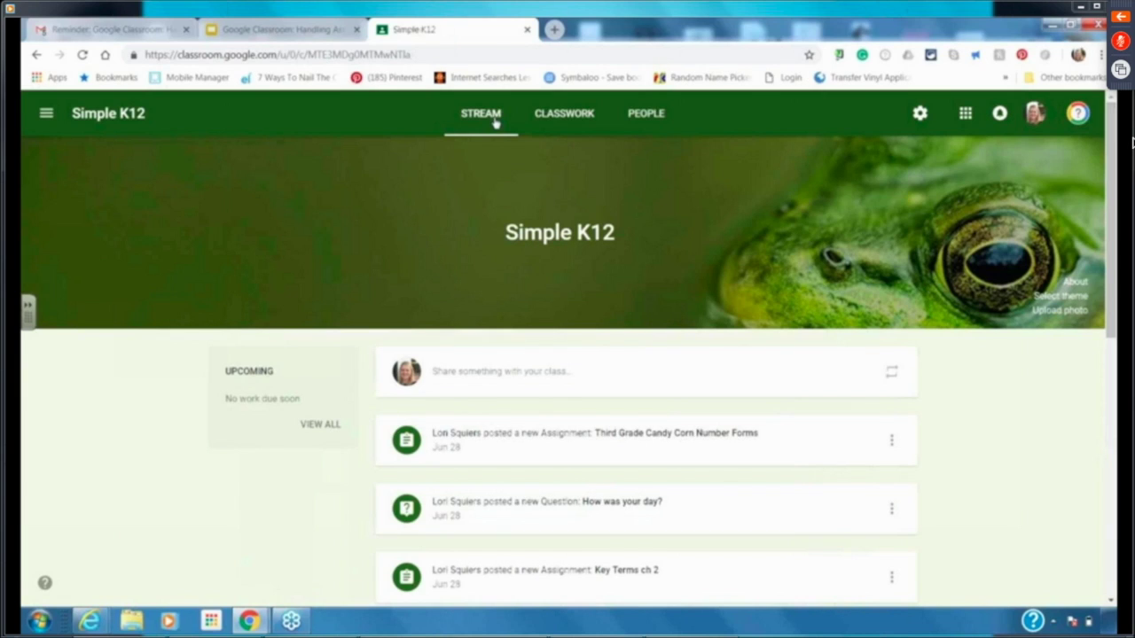
Step: Create a new assignment for Simple K12 on the Classwork page and title it "Vocabulary"
{"action": "mouse_move", "coordinate": [416, 292]}
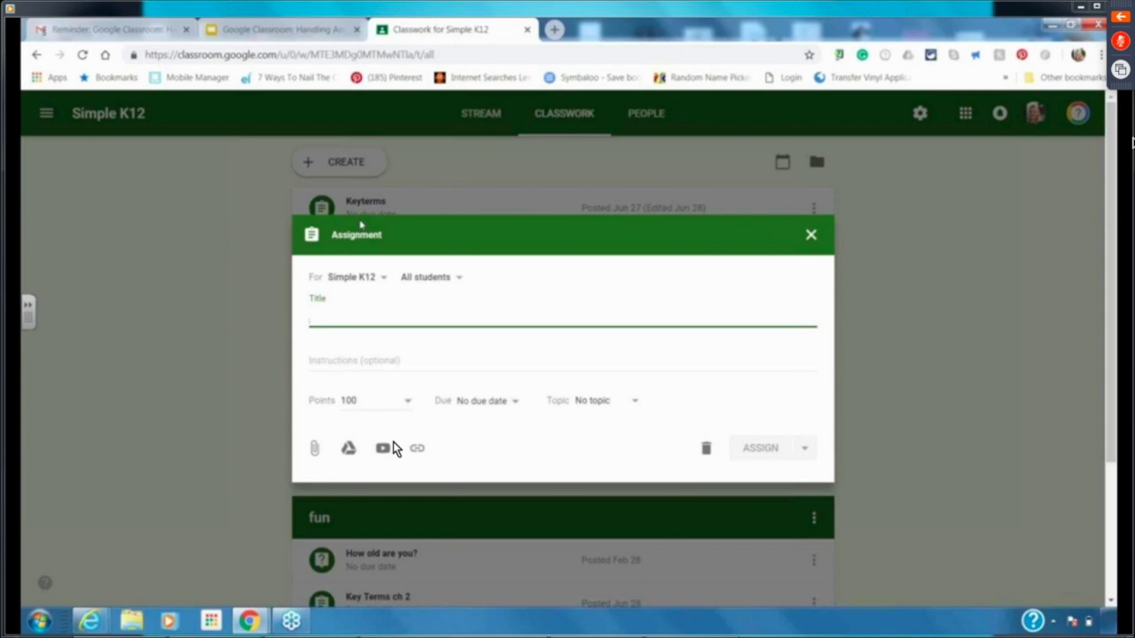
{"action": "type", "text": "Vac"}
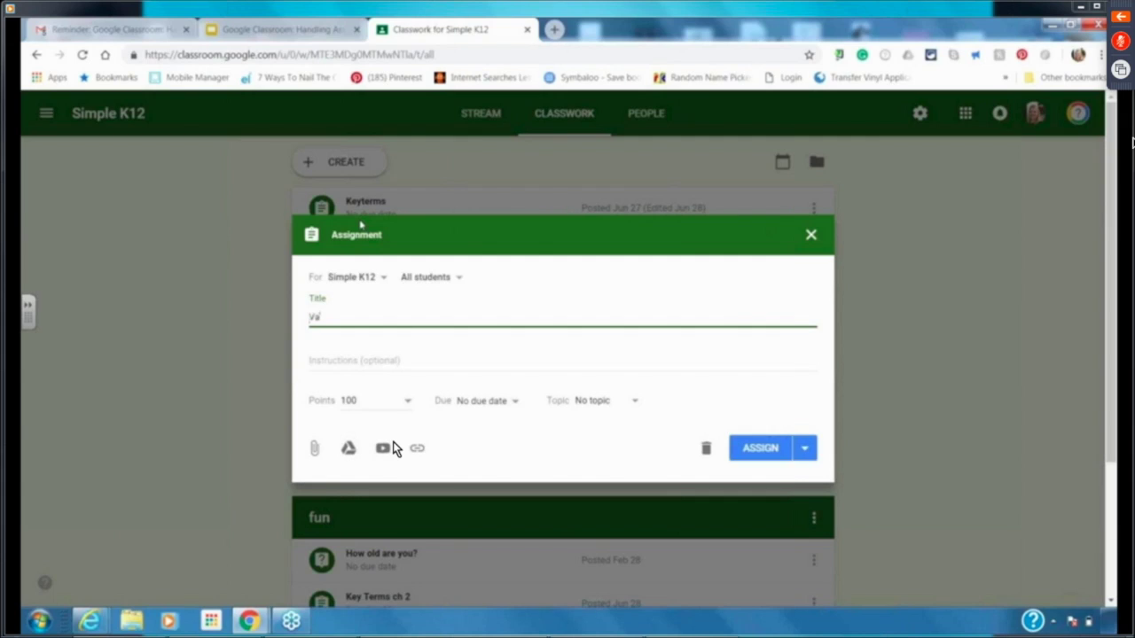
{"action": "type", "text": "a"}
{"action": "key", "text": "BackSpace"}
{"action": "key", "text": "BackSpace"}
{"action": "key", "text": "BackSpace"}
{"action": "type", "text": "ocabul"}
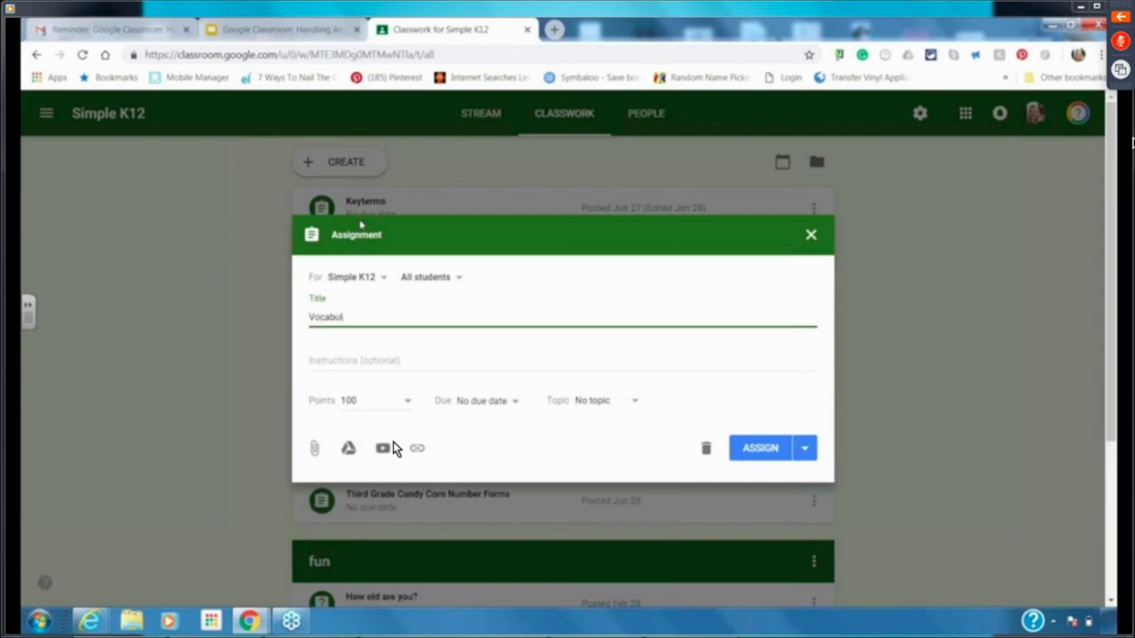
{"action": "type", "text": "ary"}
Step: Set the Vocabulary assignment's due date to Oct 18, 2018 and its topic to 901
{"action": "left_click", "coordinate": [497, 408]}
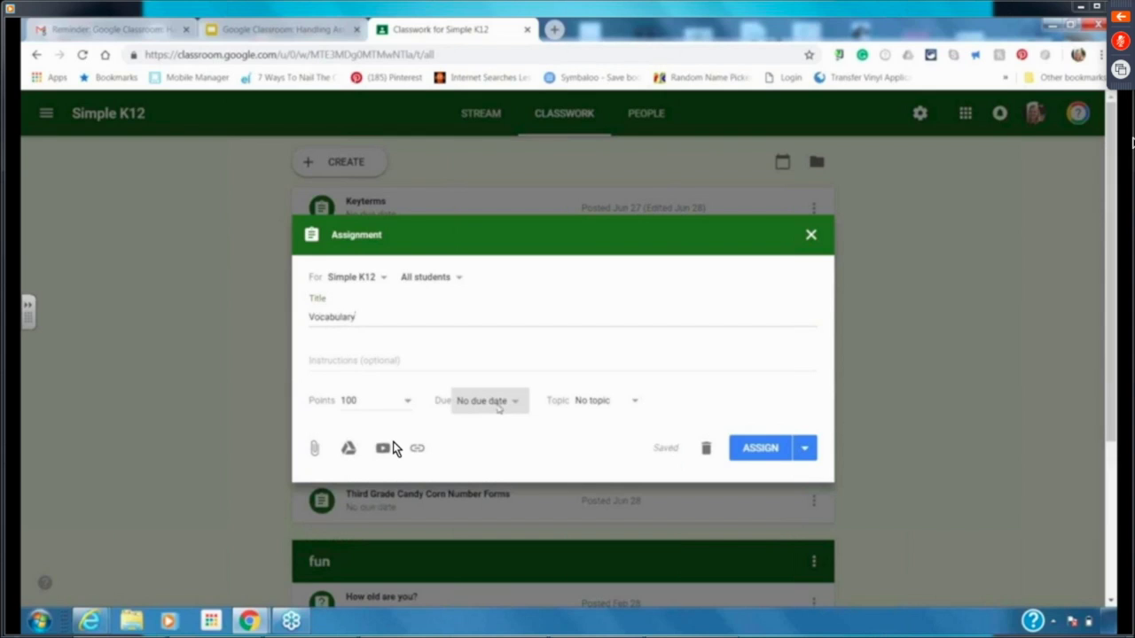
{"action": "left_click", "coordinate": [486, 458]}
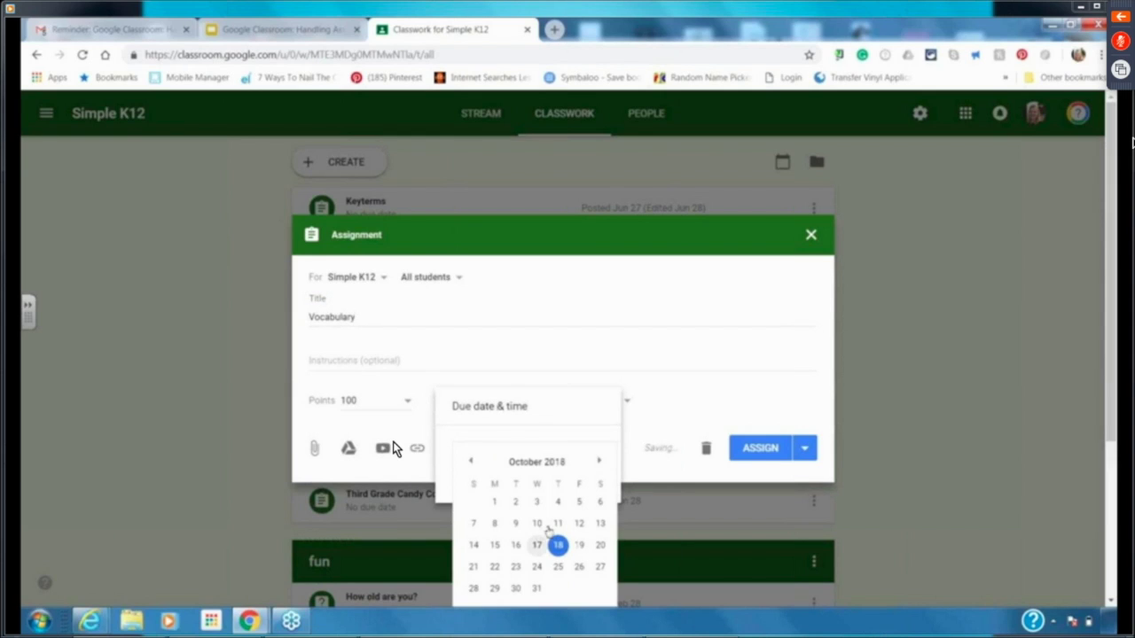
{"action": "left_click", "coordinate": [558, 545]}
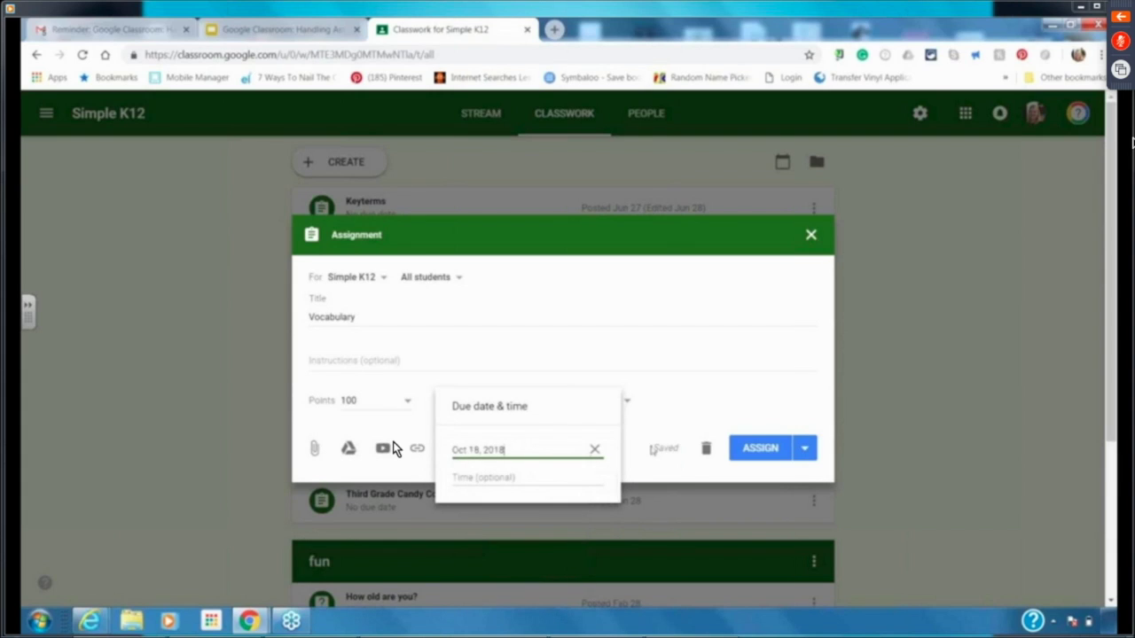
{"action": "left_click", "coordinate": [630, 430]}
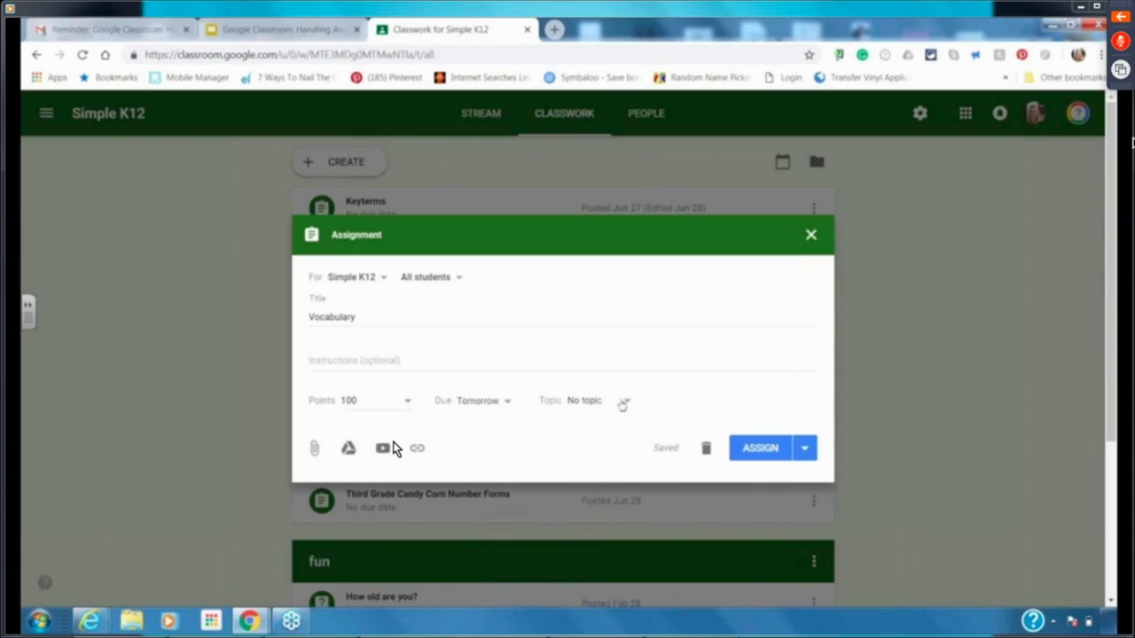
{"action": "left_click", "coordinate": [626, 403]}
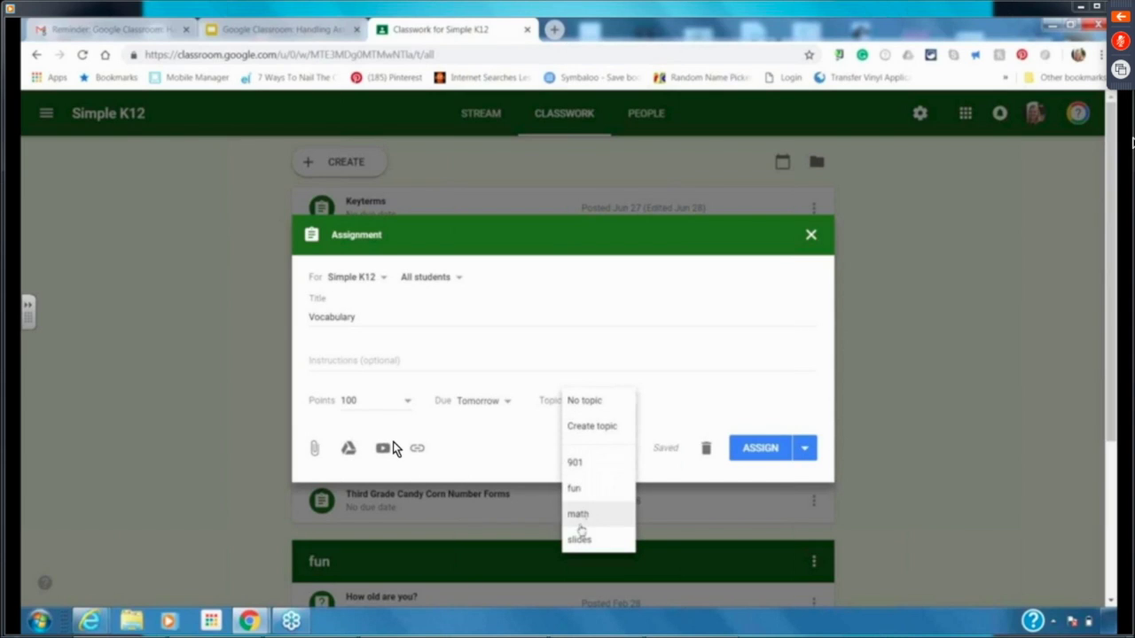
{"action": "left_click", "coordinate": [578, 465]}
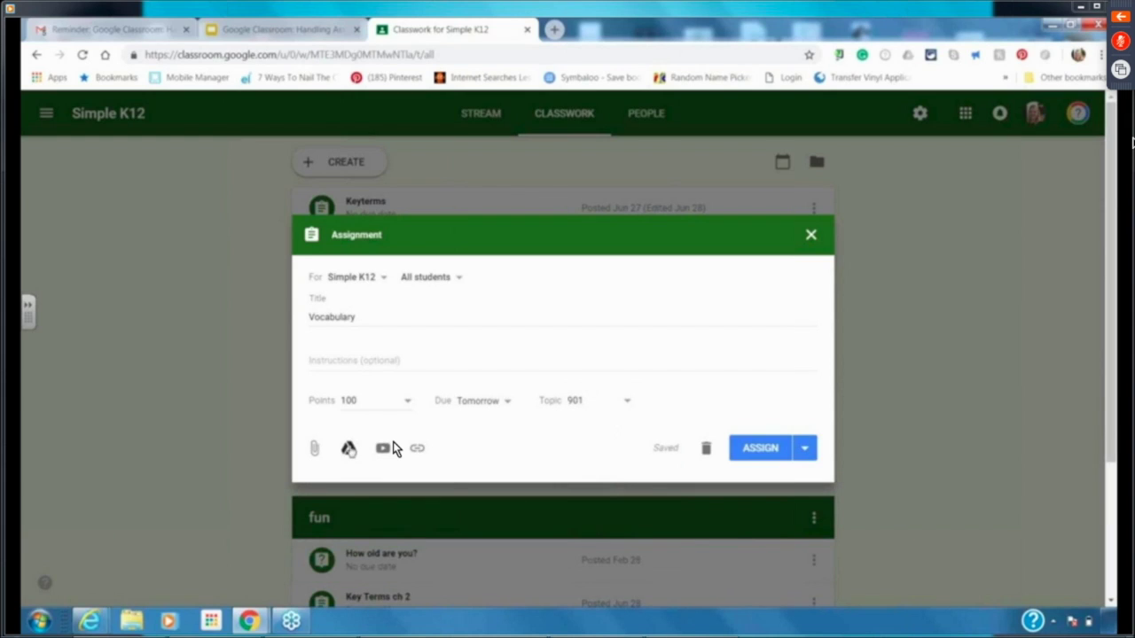
Step: Attach the Ch. 1 Key Terms document from My Drive's Computer Maintenance > Booklets > Chapter 1 Booklet 901 folder to the Vocabulary assignment
{"action": "left_click", "coordinate": [349, 449]}
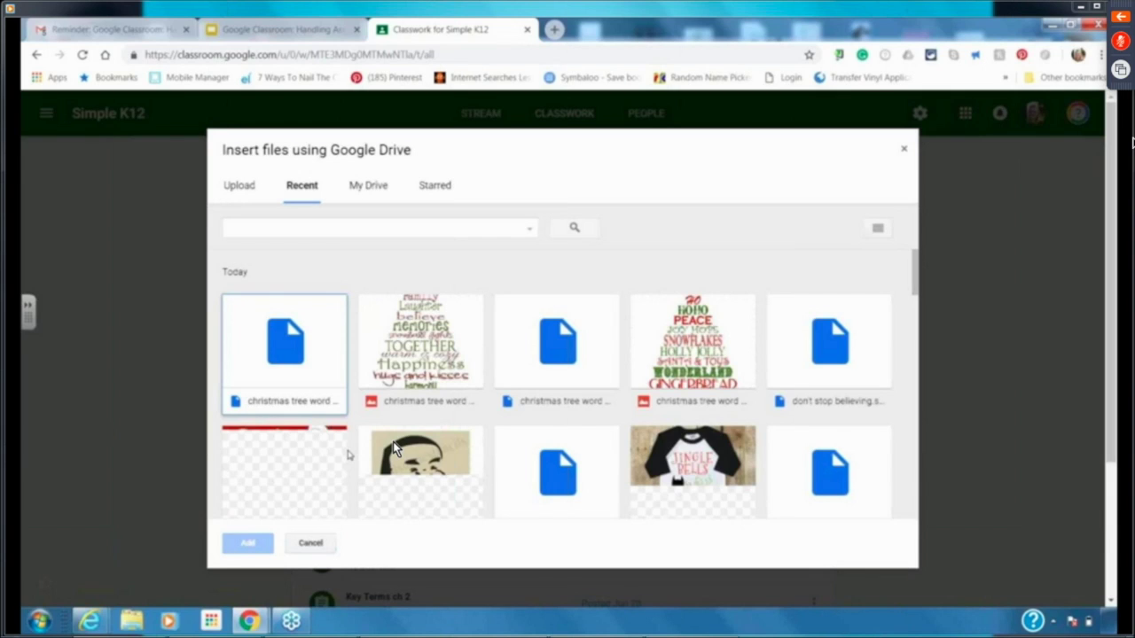
{"action": "left_click", "coordinate": [369, 188]}
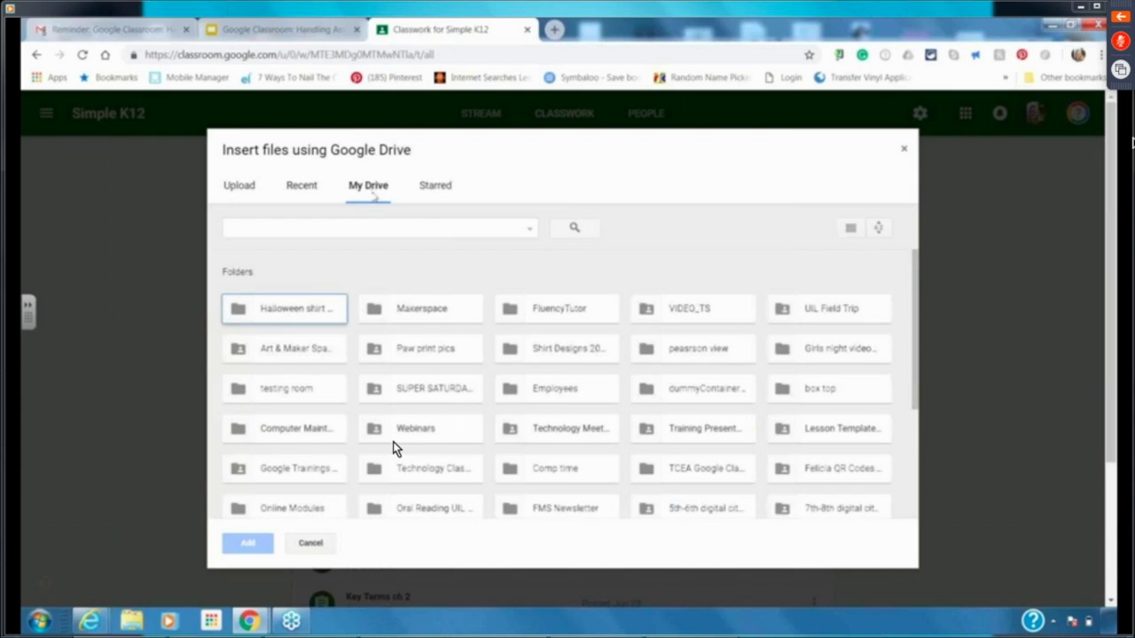
{"action": "left_click", "coordinate": [280, 434]}
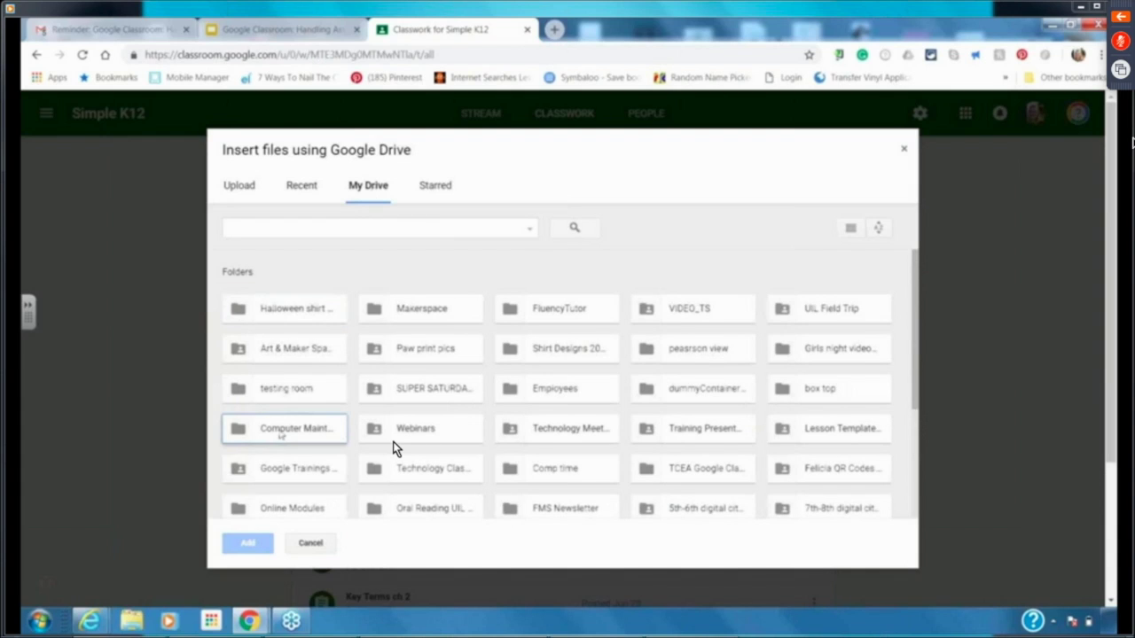
{"action": "double_click", "coordinate": [280, 431]}
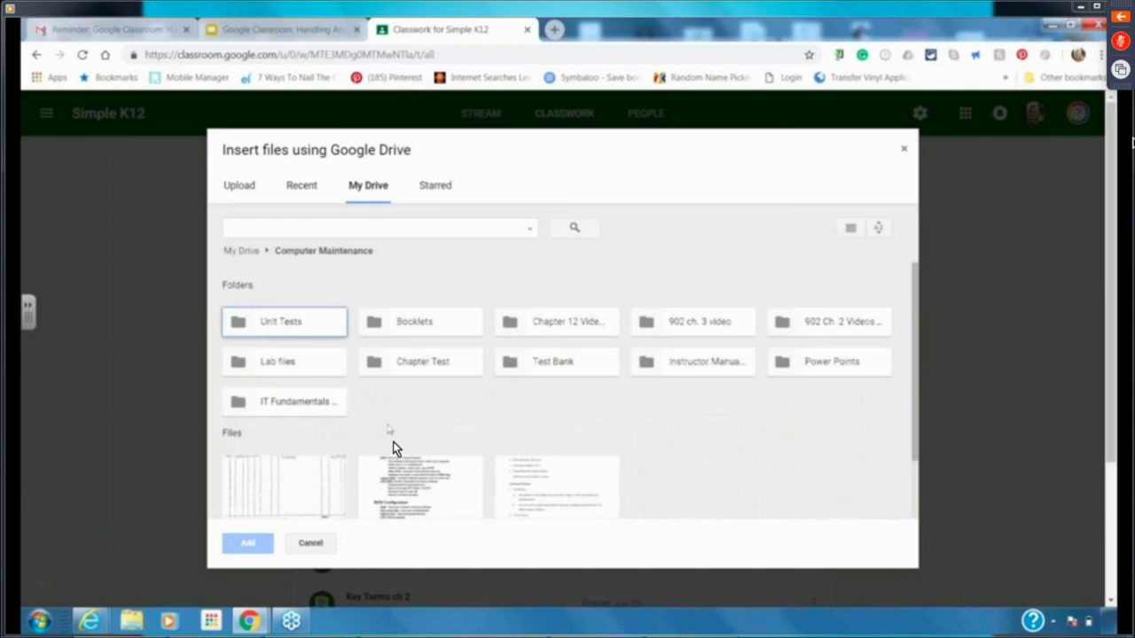
{"action": "double_click", "coordinate": [426, 328]}
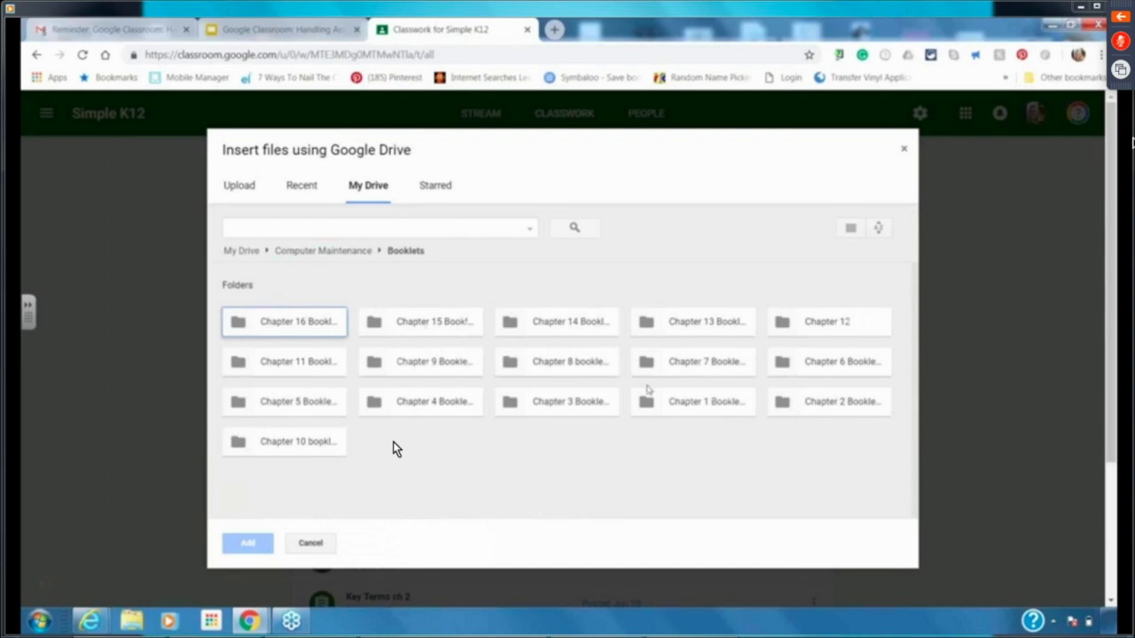
{"action": "left_click", "coordinate": [696, 410]}
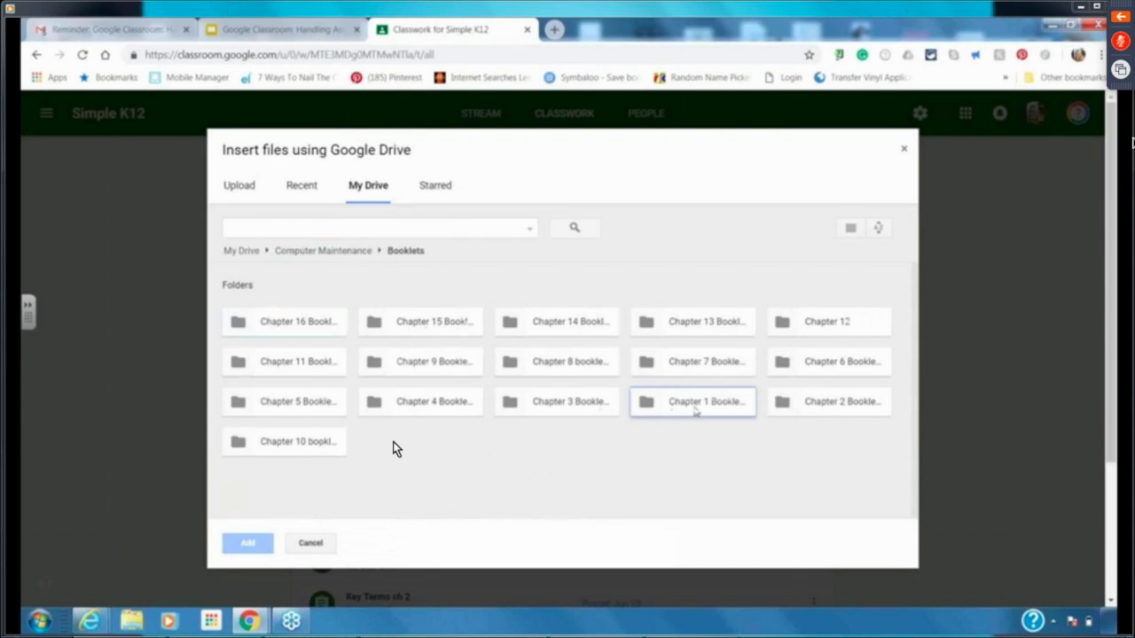
{"action": "double_click", "coordinate": [696, 411]}
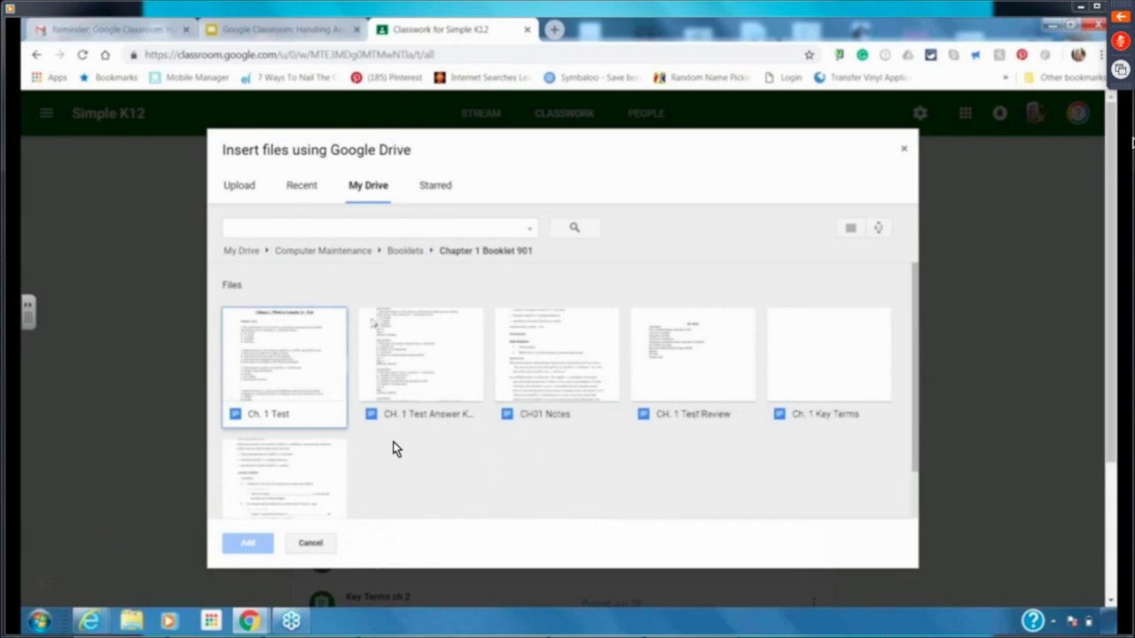
{"action": "left_click", "coordinate": [844, 361]}
{"action": "left_click", "coordinate": [844, 361]}
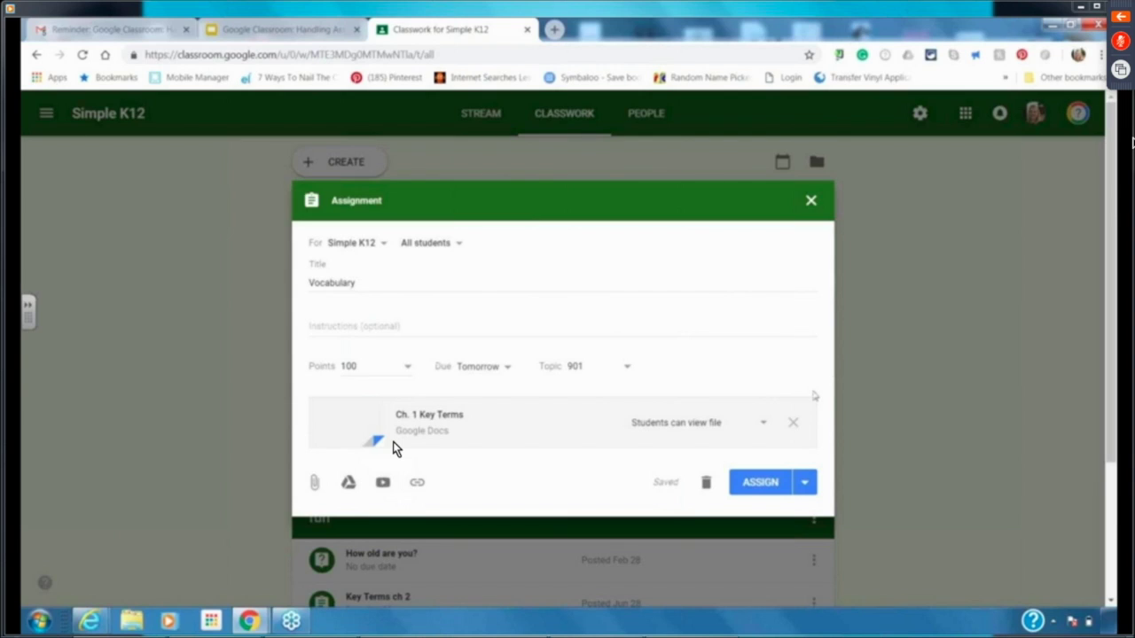
Step: Set the Ch. 1 Key Terms attachment to "Make a copy for each student" and assign the Vocabulary assignment
{"action": "left_click", "coordinate": [765, 427]}
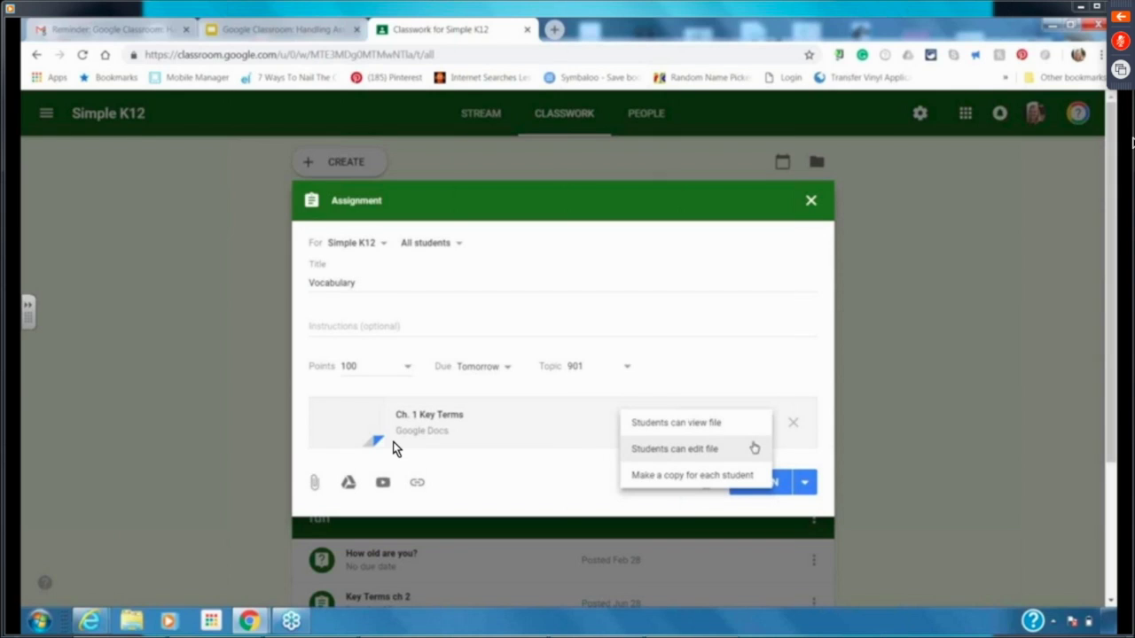
{"action": "mouse_move", "coordinate": [1126, 456]}
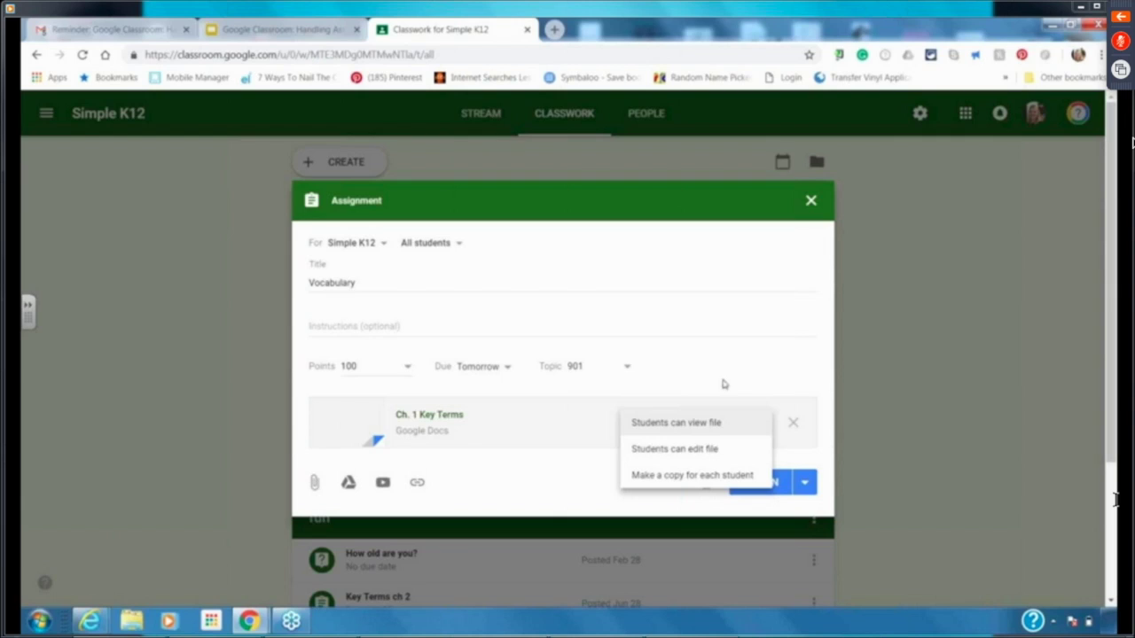
{"action": "left_click", "coordinate": [535, 456]}
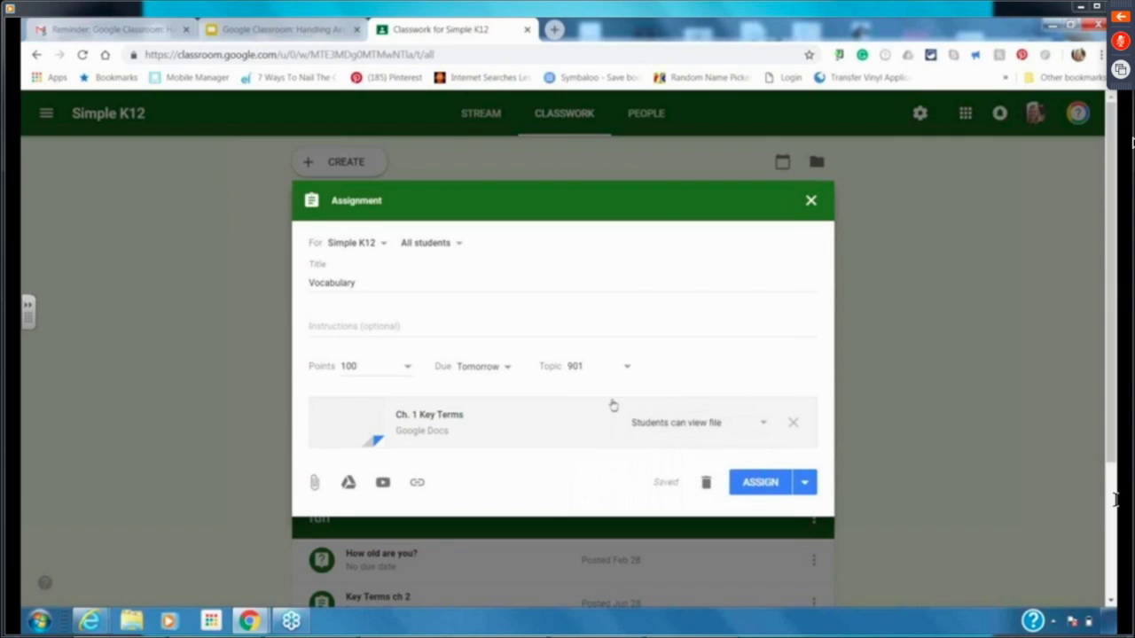
{"action": "left_click", "coordinate": [764, 424]}
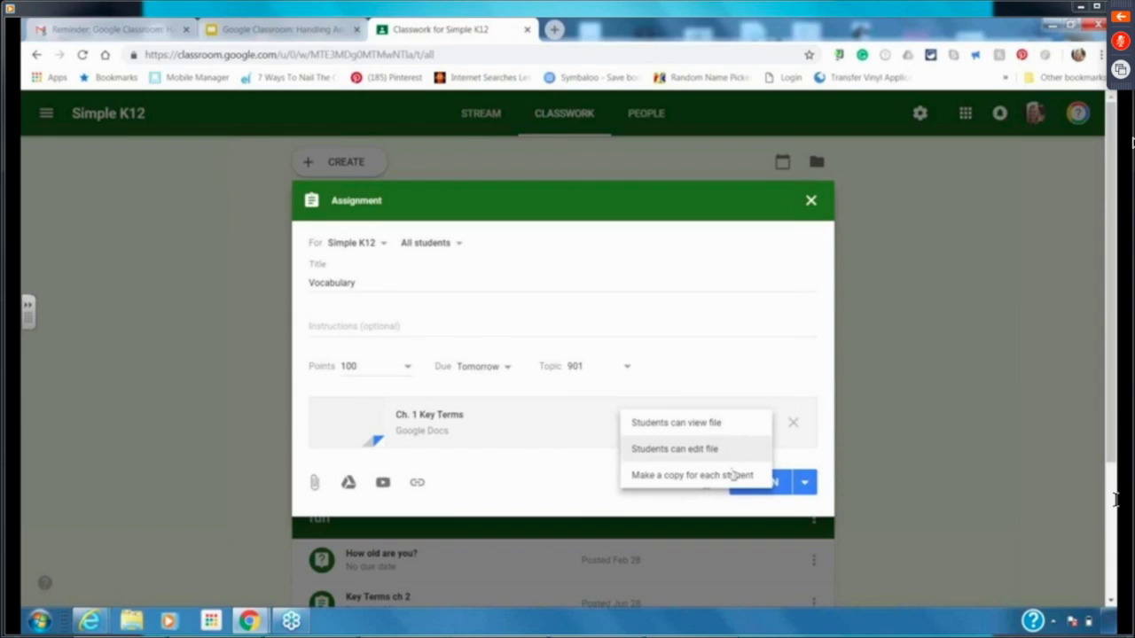
{"action": "left_click", "coordinate": [732, 476]}
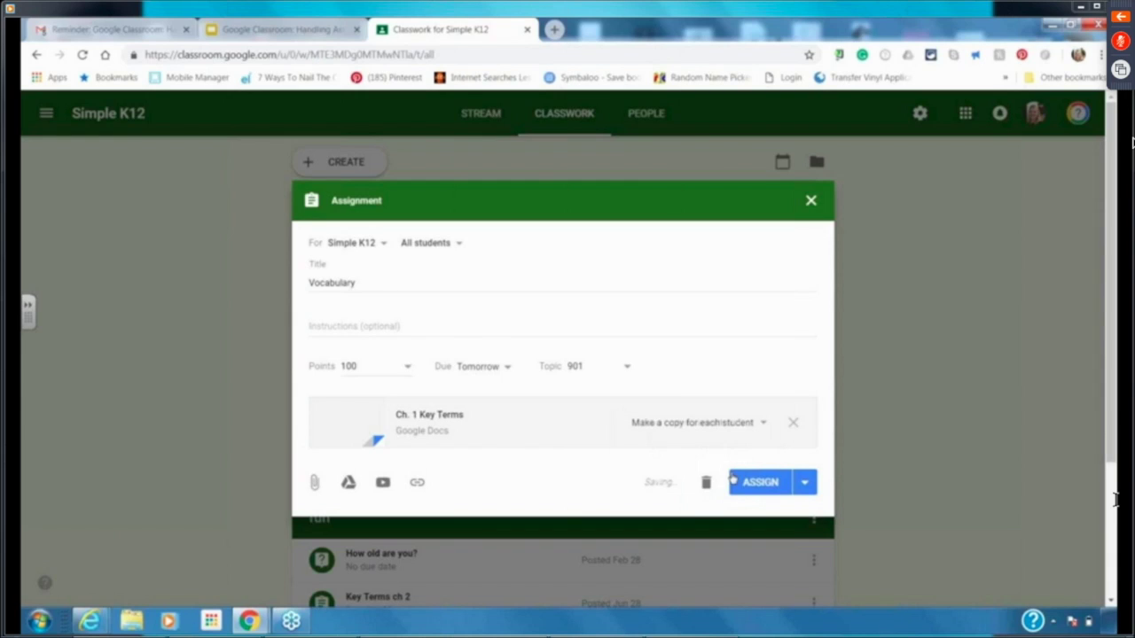
{"action": "left_click", "coordinate": [739, 484]}
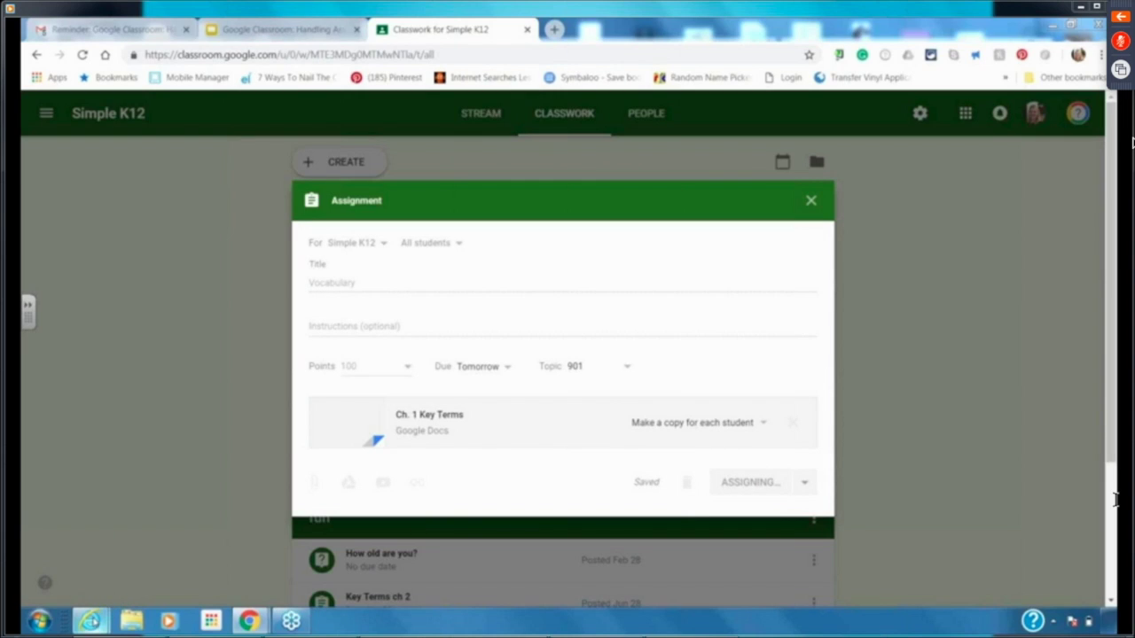
Step: Switch to the student's Internet Explorer window, open the student's Ch. 1 Key Terms copy from the assigned Vocabulary work, and enter "Apple-"
{"action": "mouse_move", "coordinate": [90, 621]}
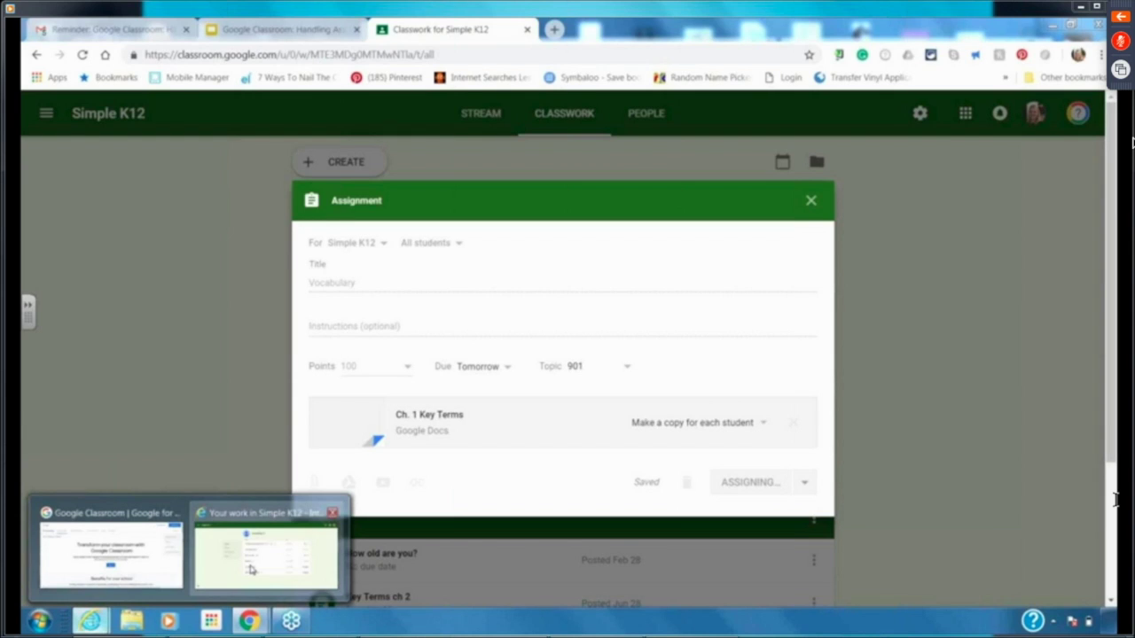
{"action": "left_click", "coordinate": [251, 570]}
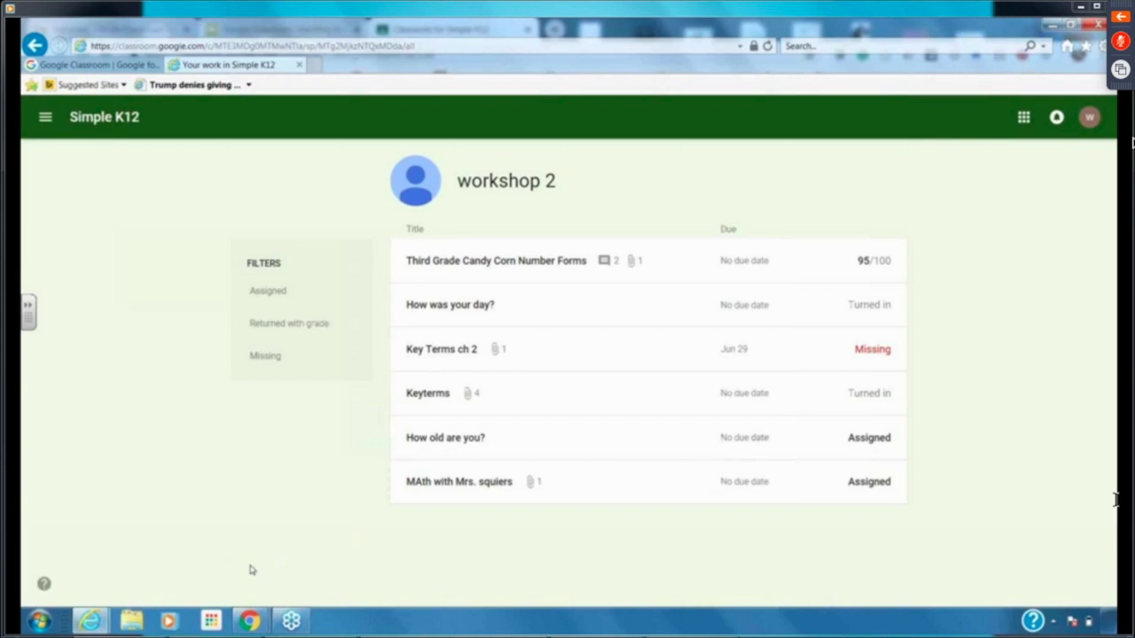
{"action": "left_click", "coordinate": [270, 293]}
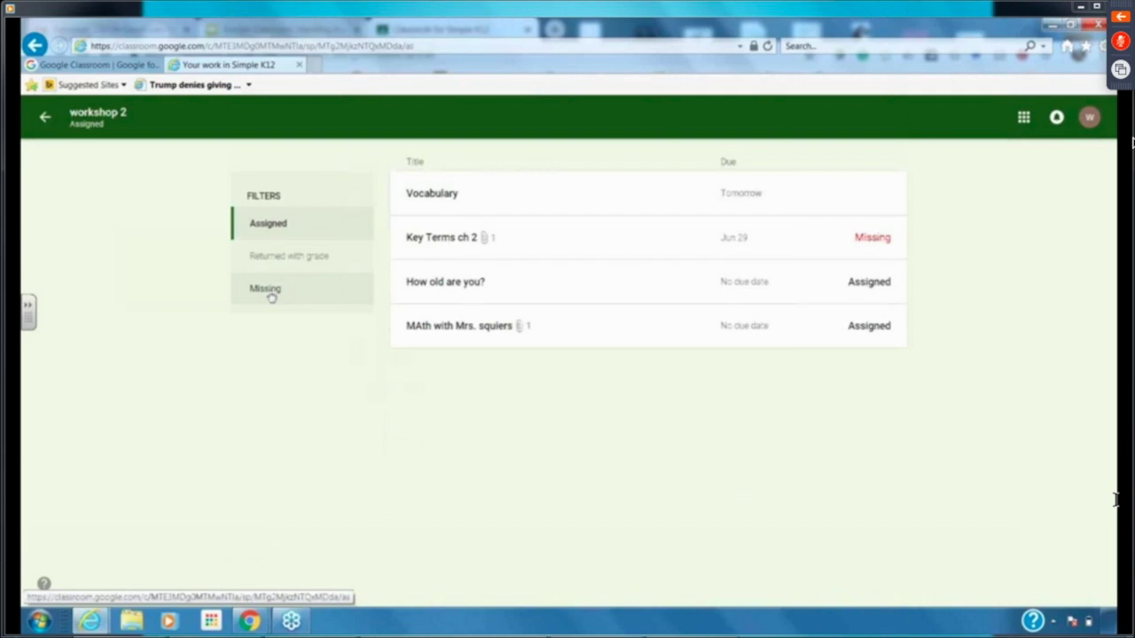
{"action": "left_click", "coordinate": [427, 207]}
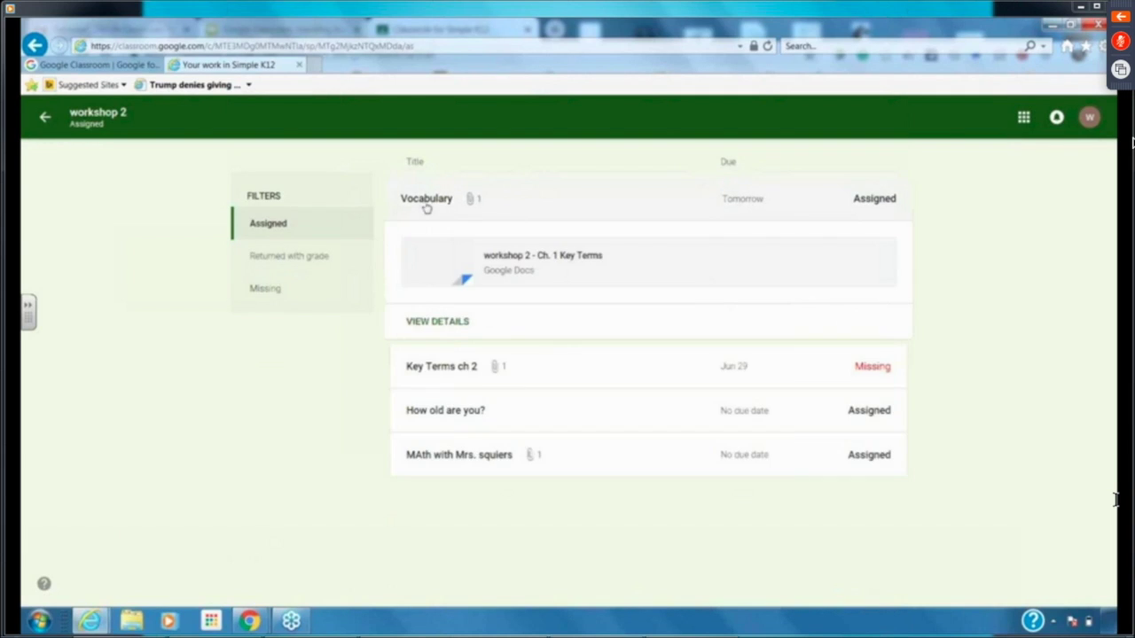
{"action": "left_click", "coordinate": [556, 254]}
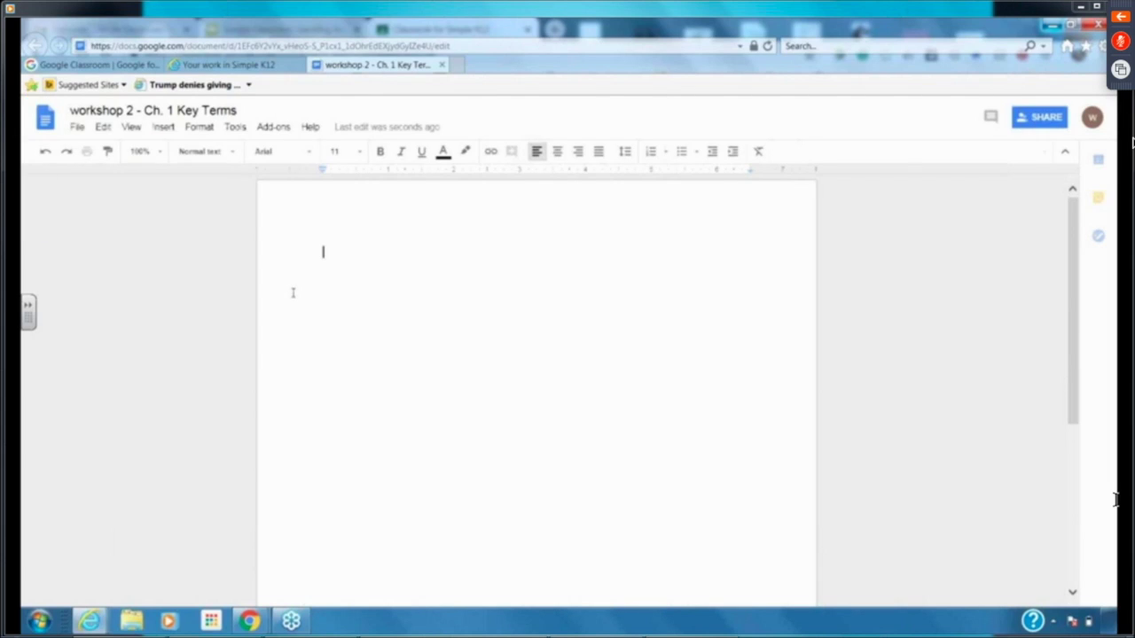
{"action": "type", "text": "Ap"}
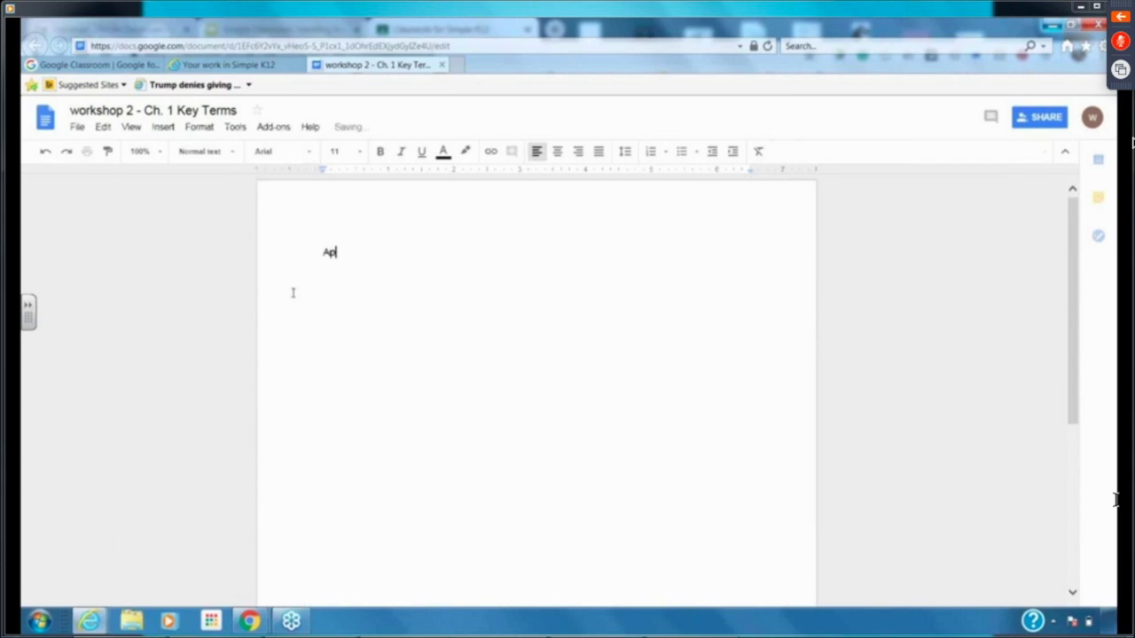
{"action": "type", "text": "ple-"}
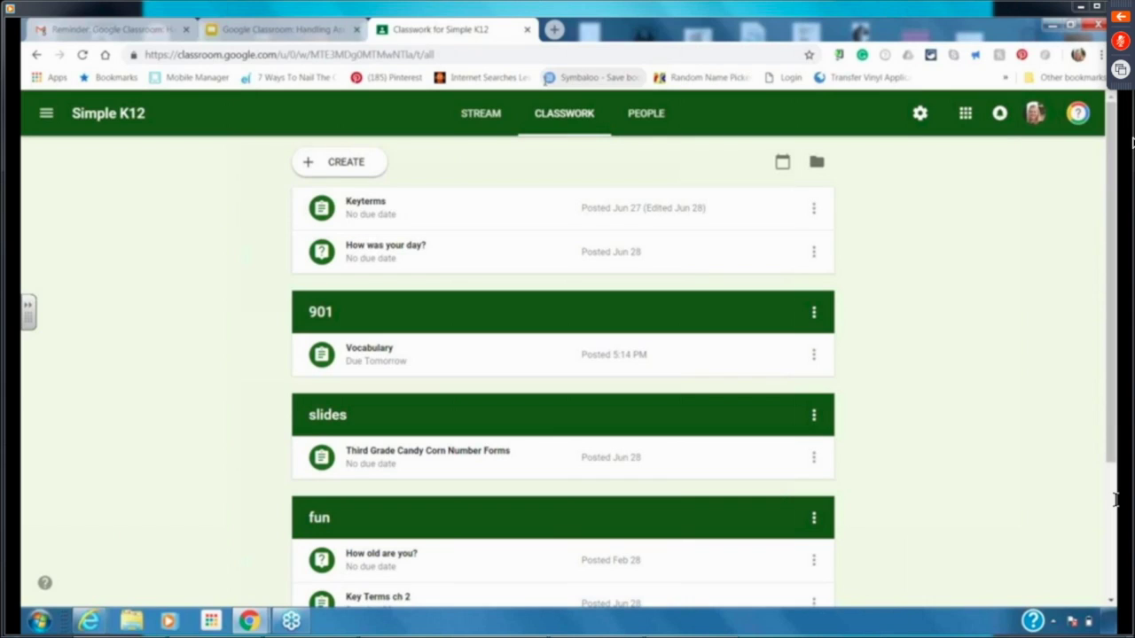
Step: On the teacher's Classwork page, view the Vocabulary assignment's assigned student work and open the workshop 1 and workshop 2 documents for review
{"action": "left_click", "coordinate": [541, 120]}
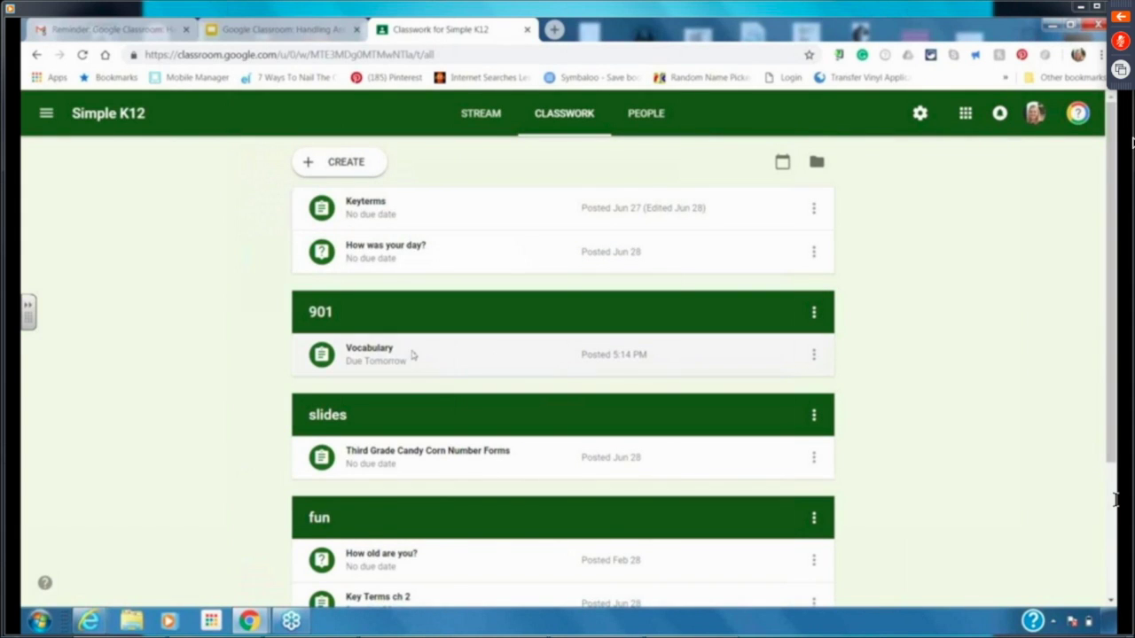
{"action": "left_click", "coordinate": [349, 369]}
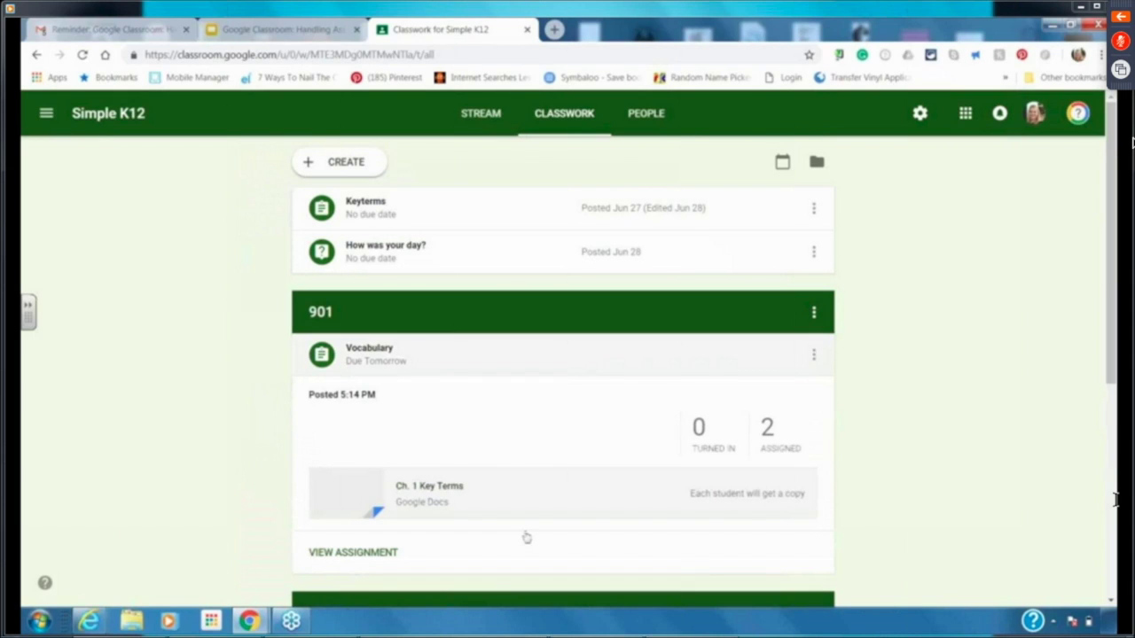
{"action": "left_click", "coordinate": [779, 450]}
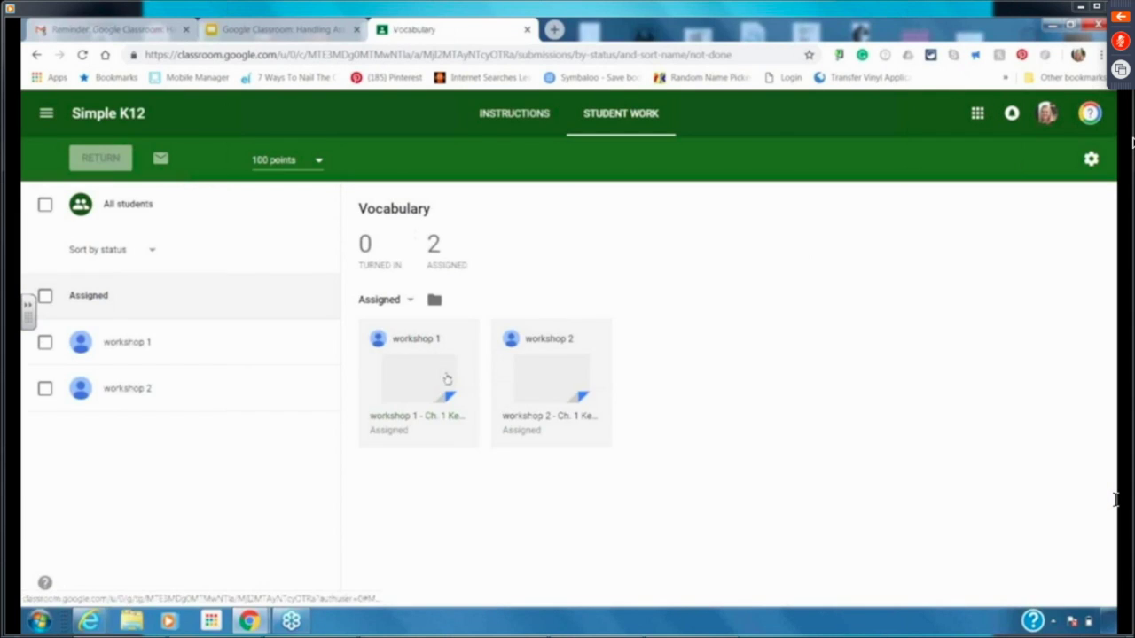
{"action": "left_click", "coordinate": [450, 404]}
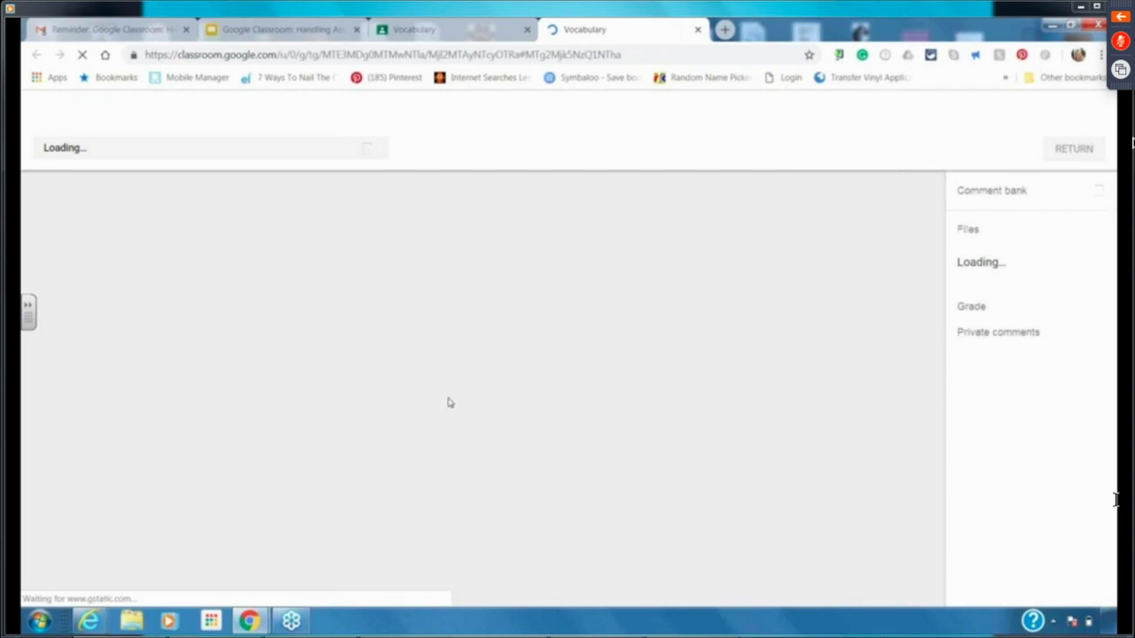
{"action": "left_click", "coordinate": [428, 32]}
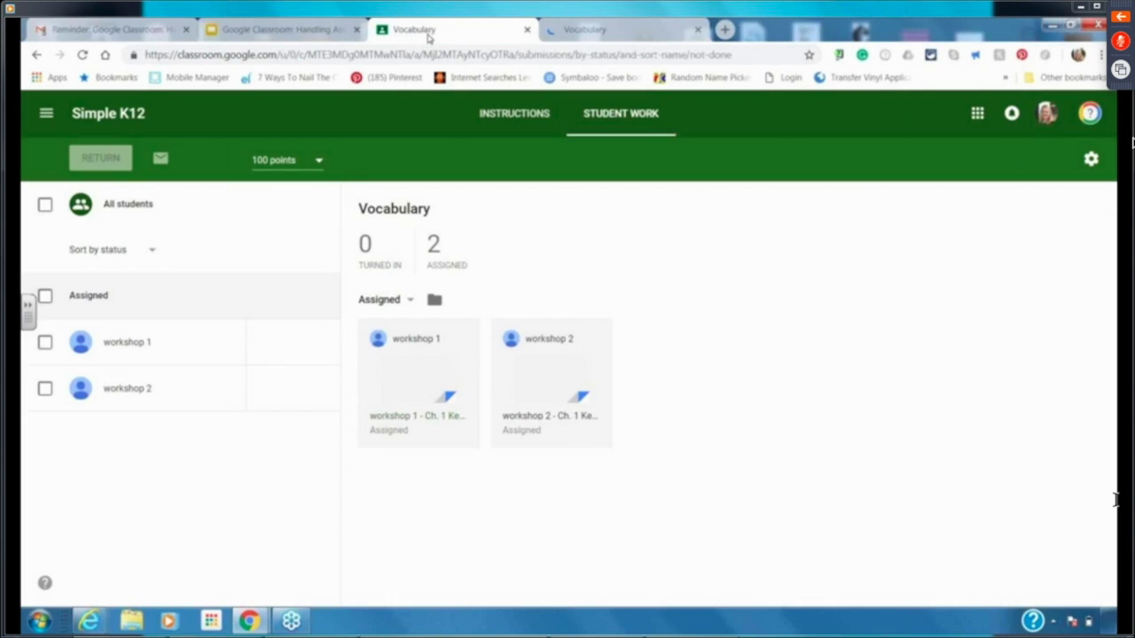
{"action": "left_click", "coordinate": [580, 403]}
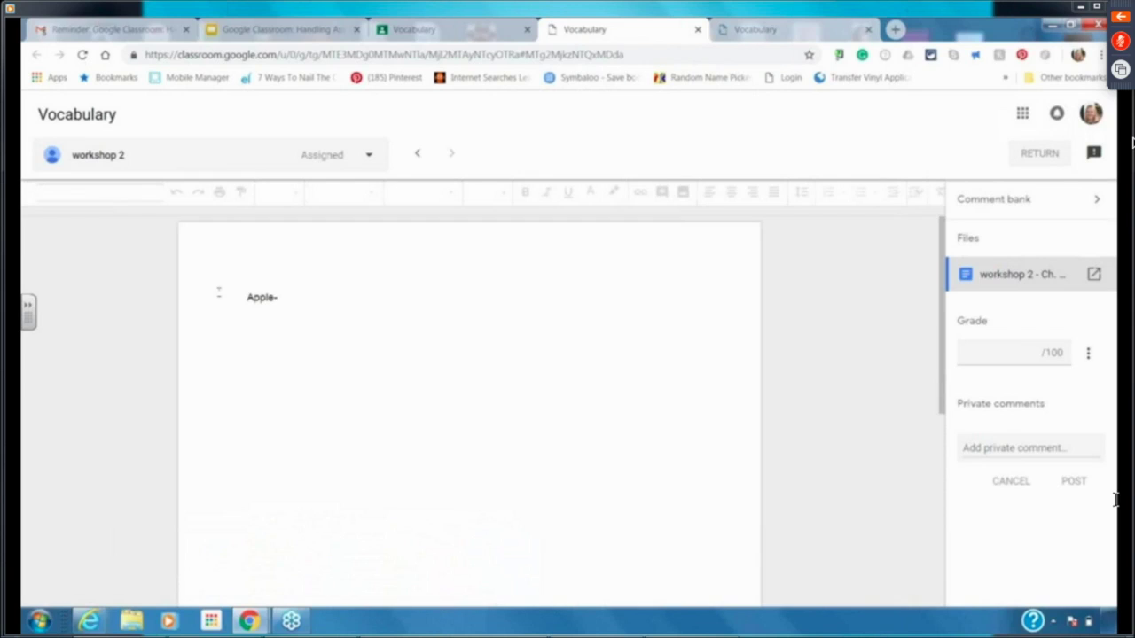
Step: Select the text in workshop 2's document and write the private comment "Good job Keep it up!"
{"action": "key", "text": "ctrl+a"}
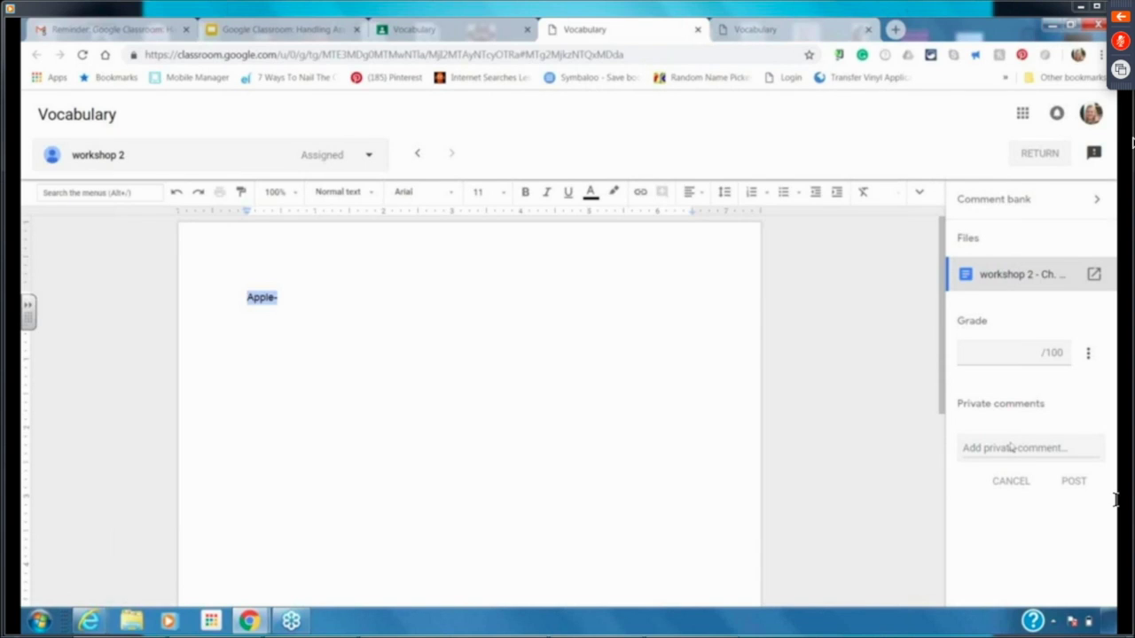
{"action": "left_click", "coordinate": [1010, 447]}
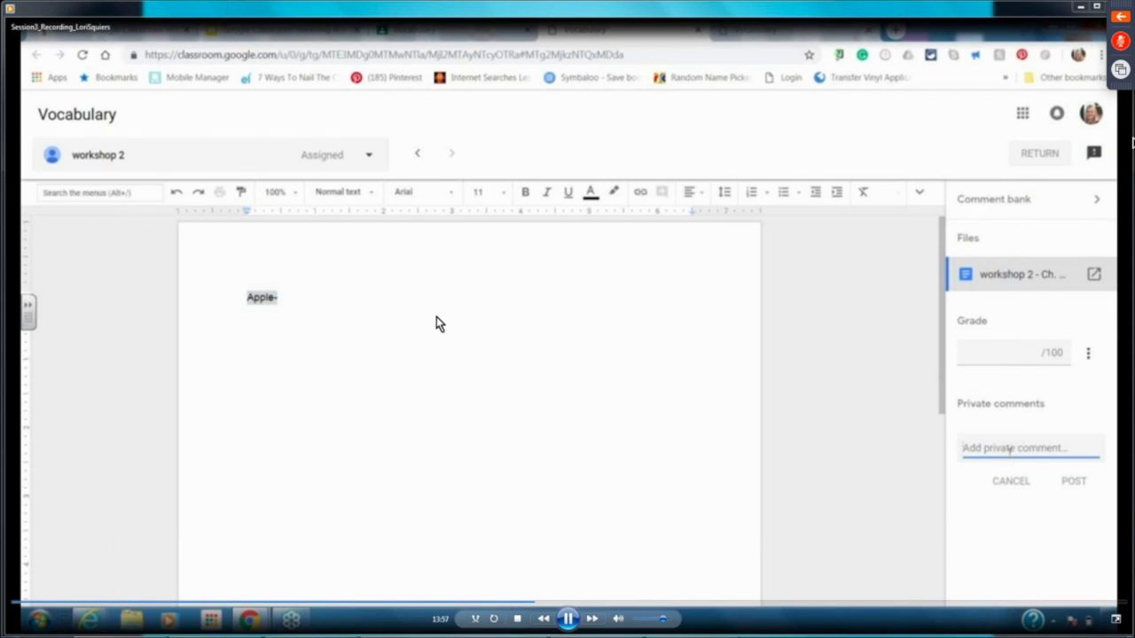
{"action": "type", "text": "Good jo"}
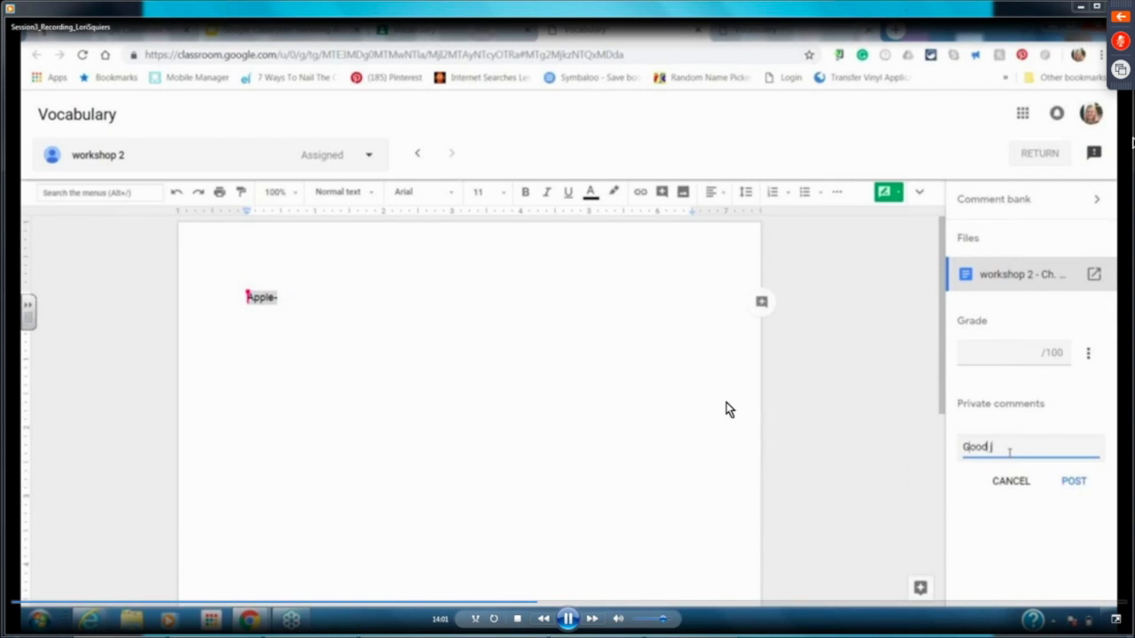
{"action": "type", "text": "b Keep it up!"}
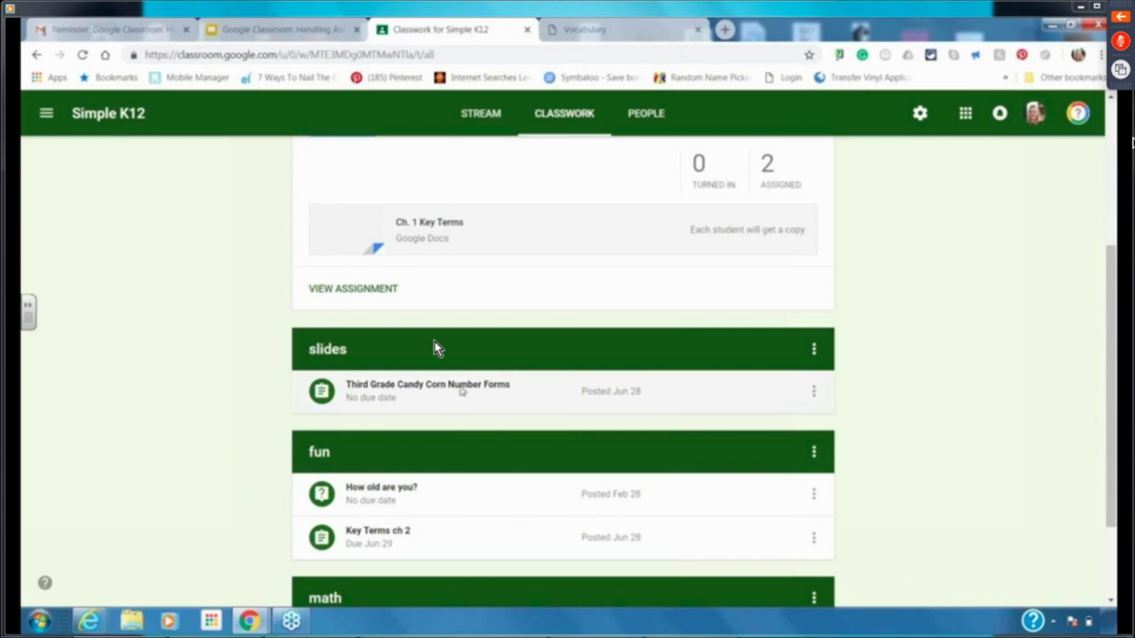
Step: View the graded student work for Third Grade Candy Corn Number Forms and open workshop 1's submission
{"action": "left_click", "coordinate": [461, 391]}
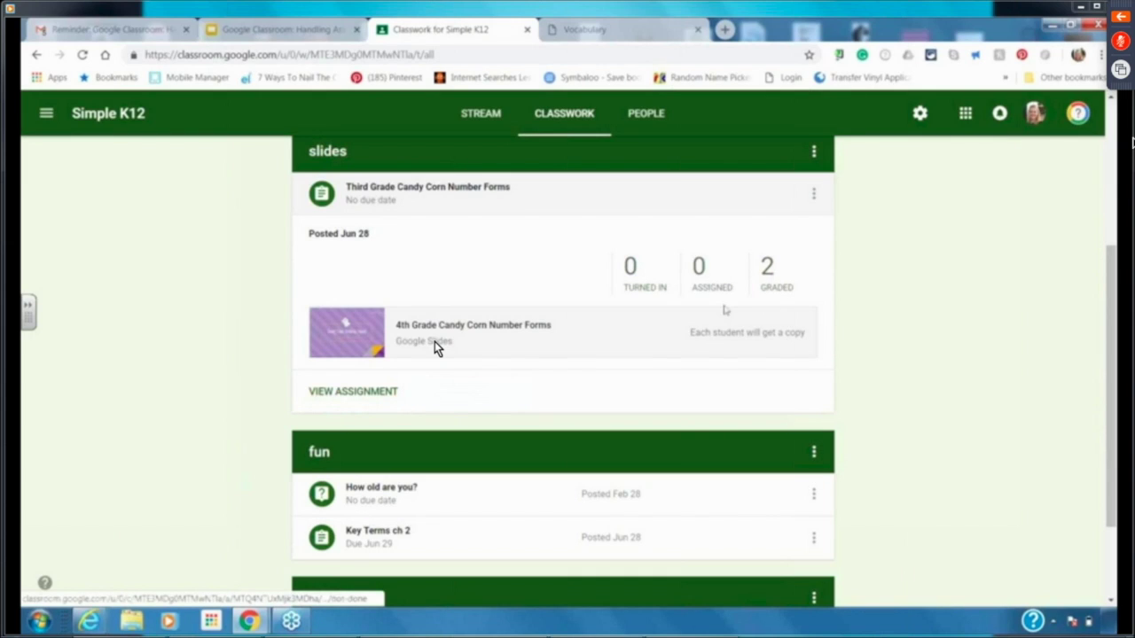
{"action": "left_click", "coordinate": [768, 286]}
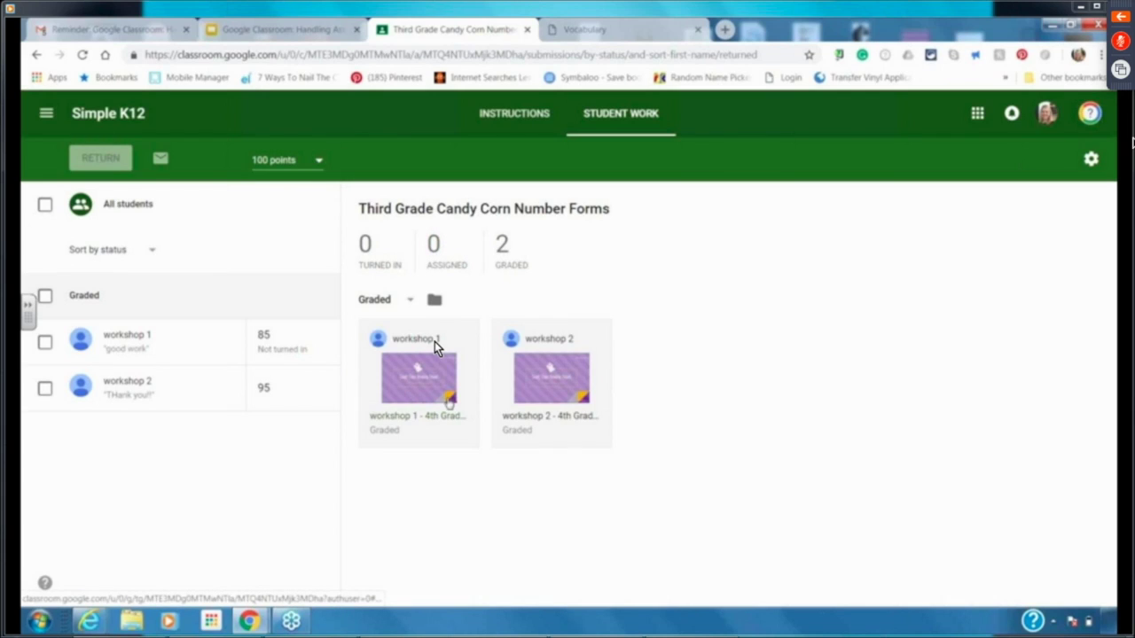
{"action": "left_click", "coordinate": [434, 344]}
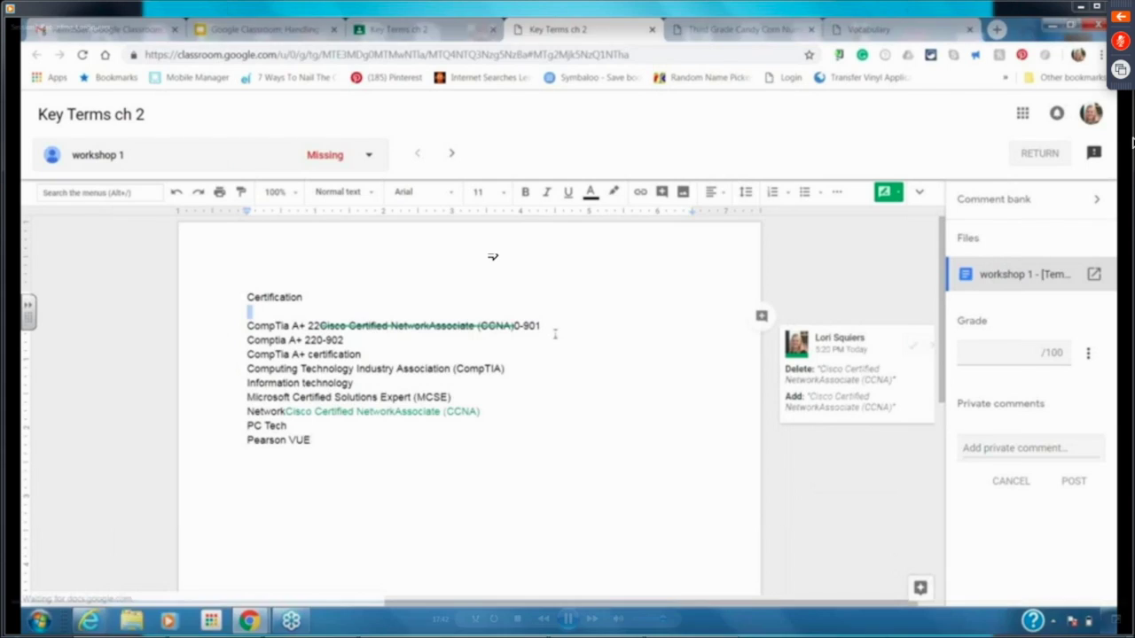
{"action": "mouse_move", "coordinate": [489, 263]}
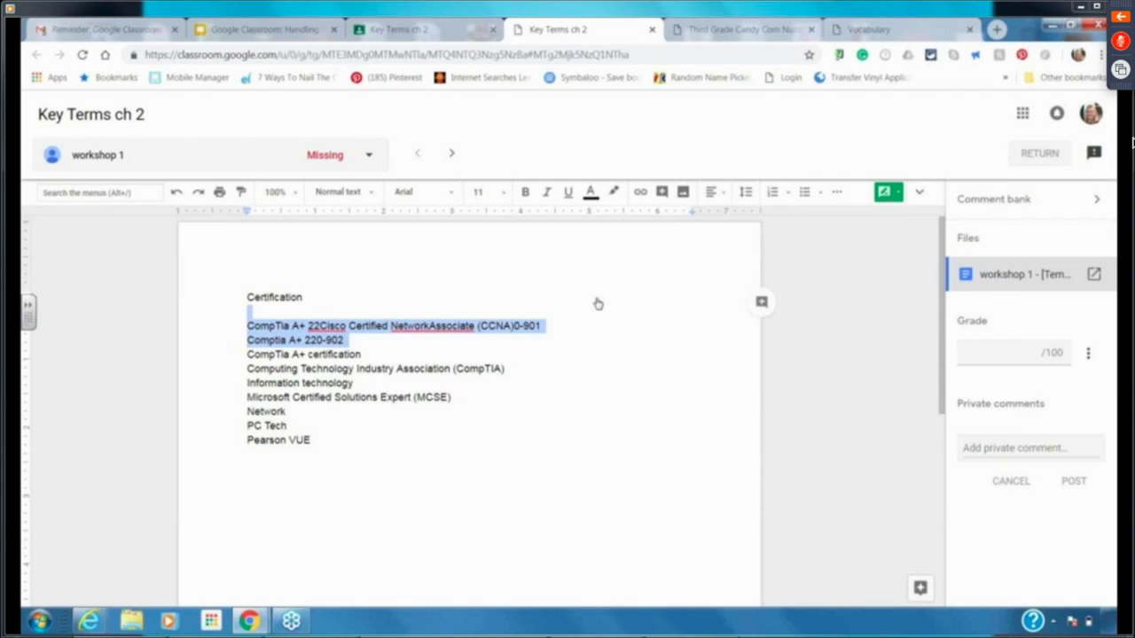
{"action": "left_click", "coordinate": [760, 303]}
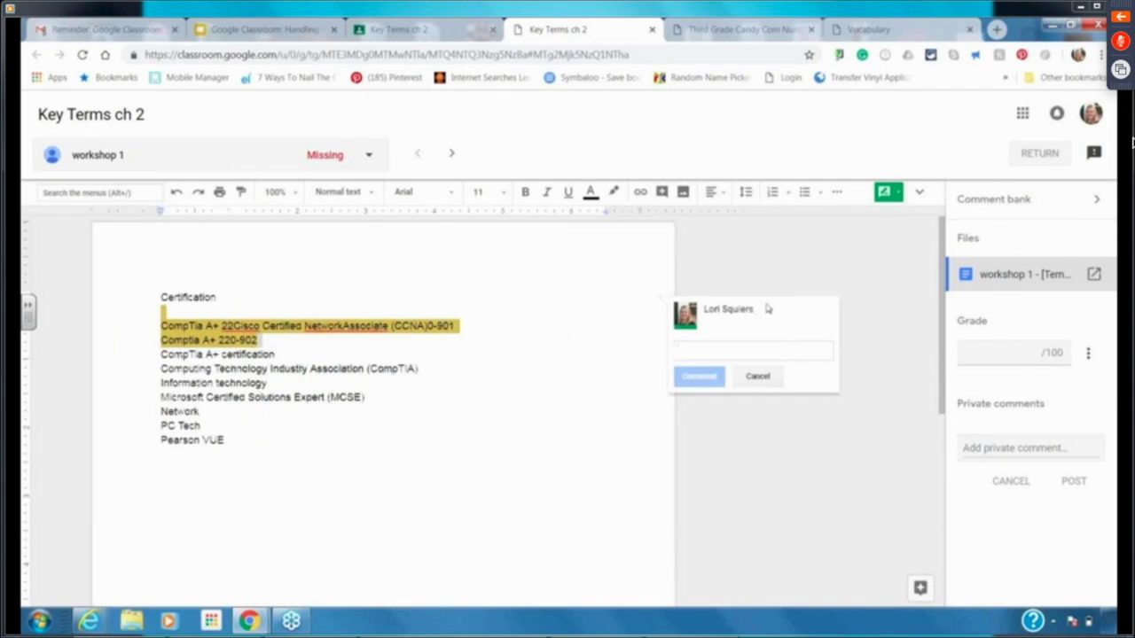
{"action": "left_click", "coordinate": [514, 409]}
{"action": "left_click", "coordinate": [247, 326]}
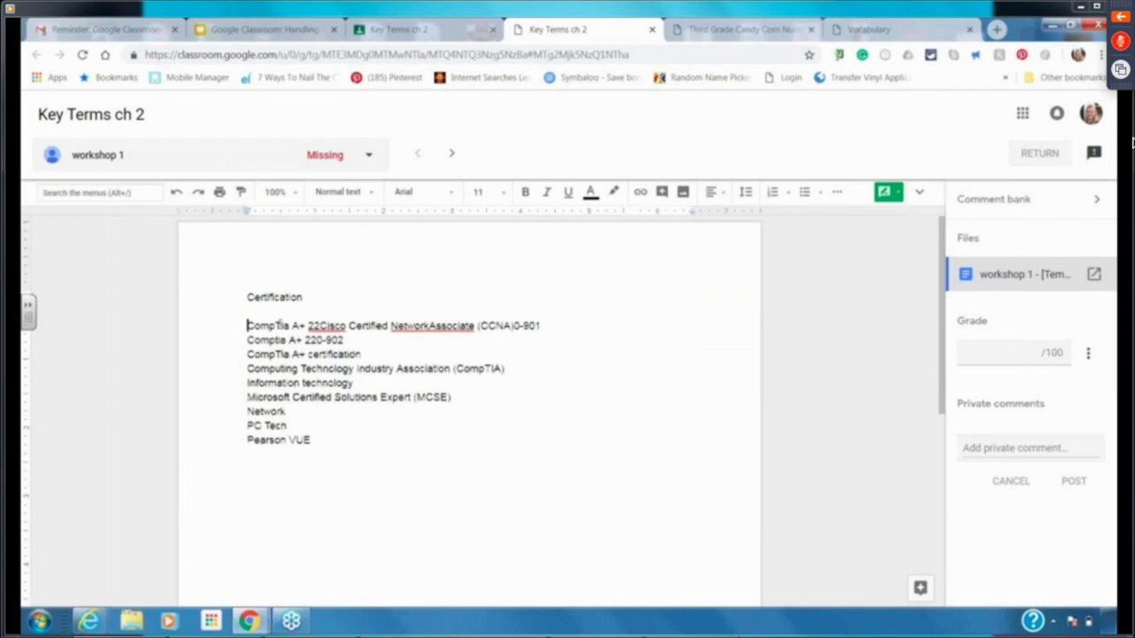
Step: Post the comment "Be careful ......" on "CompTia A+ 22Cisco" in workshop 1's Key Terms ch 2 document
{"action": "left_click_drag", "start_coordinate": [247, 325], "coordinate": [348, 325]}
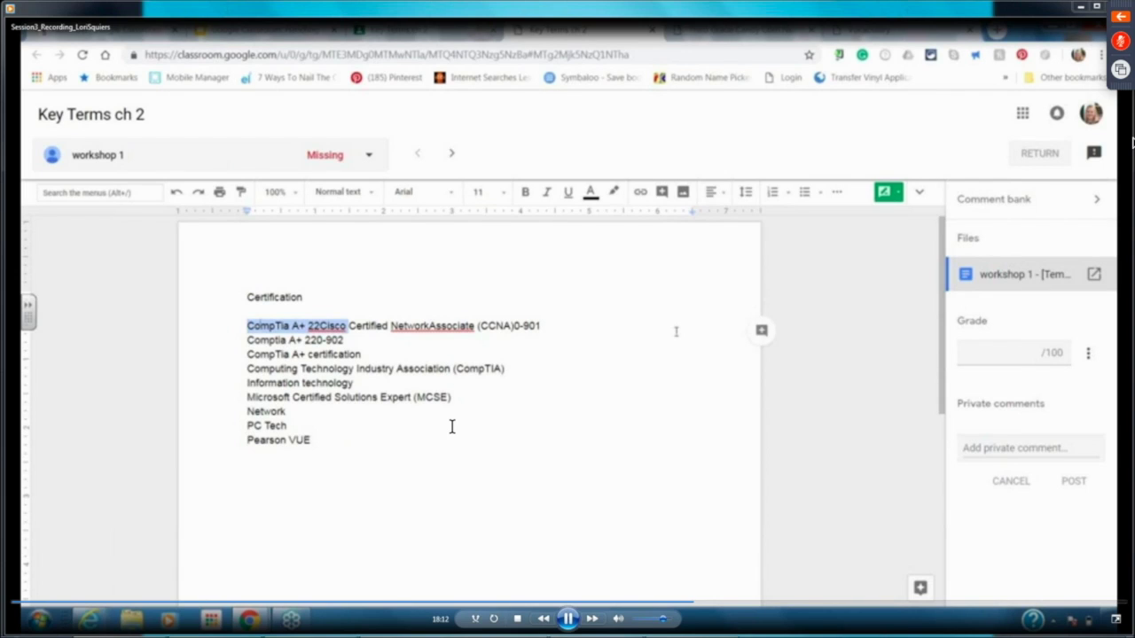
{"action": "left_click", "coordinate": [761, 331]}
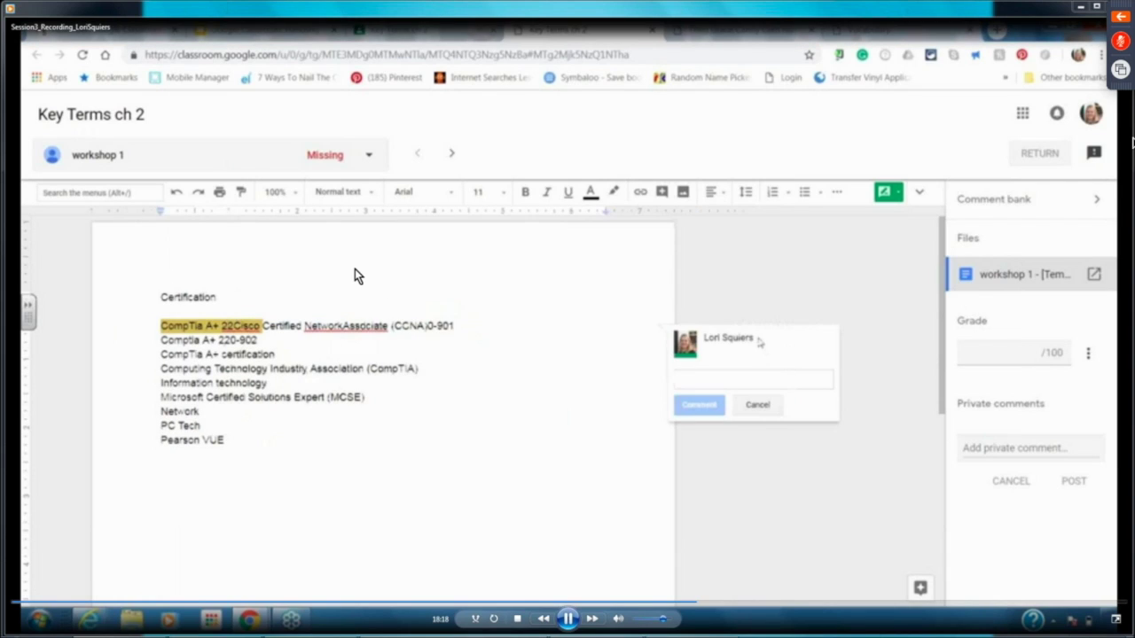
{"action": "type", "text": "Be car"}
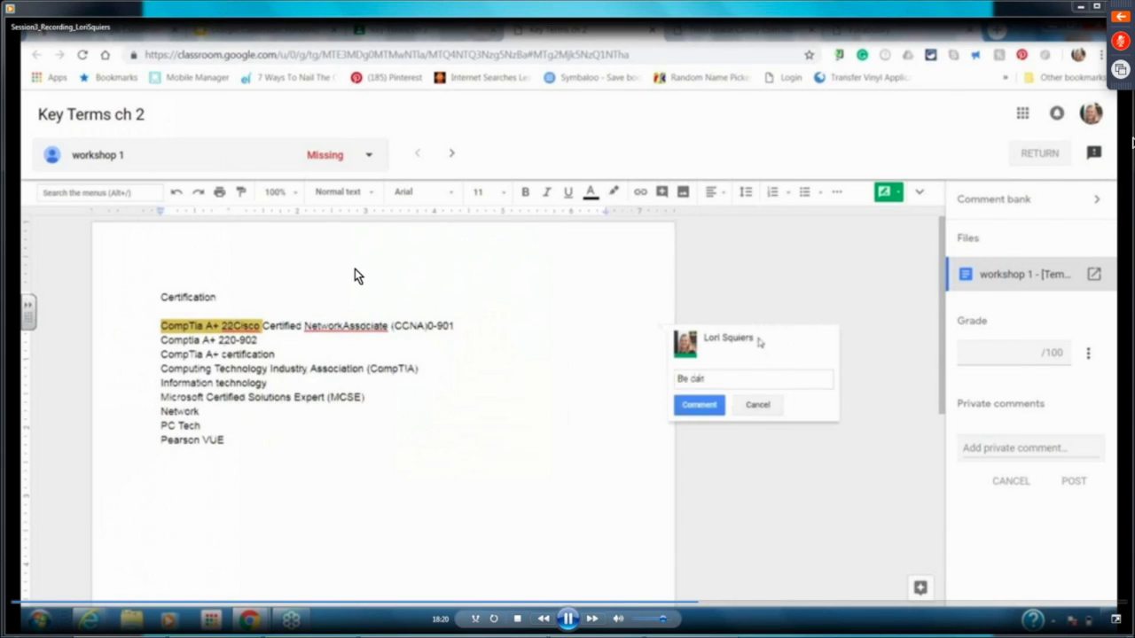
{"action": "type", "text": "eful!"}
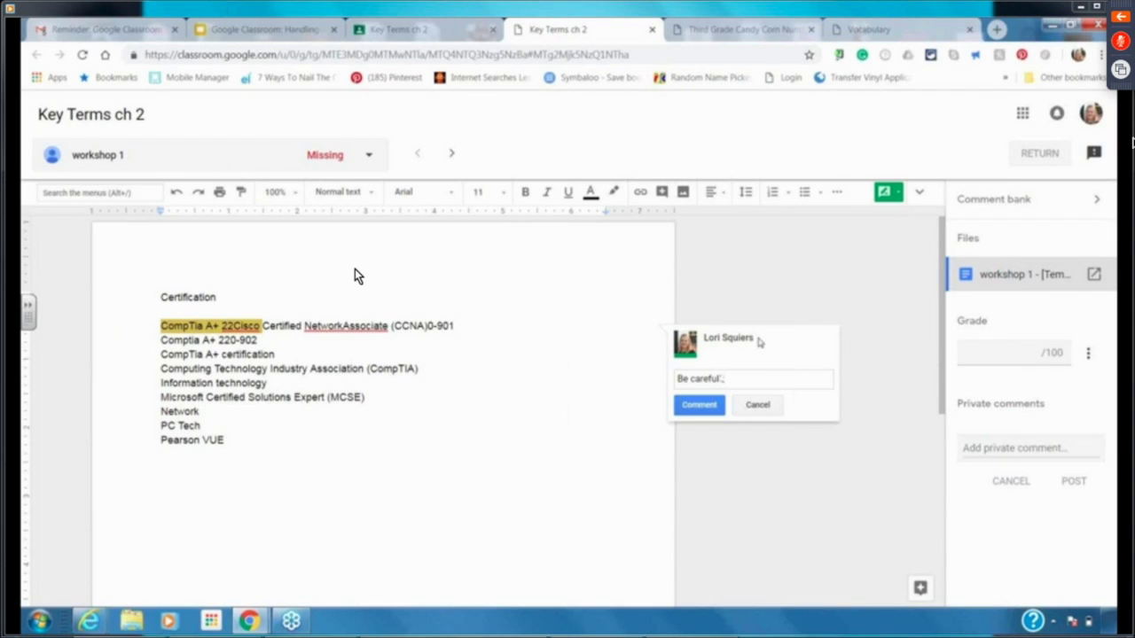
{"action": "left_click", "coordinate": [699, 406]}
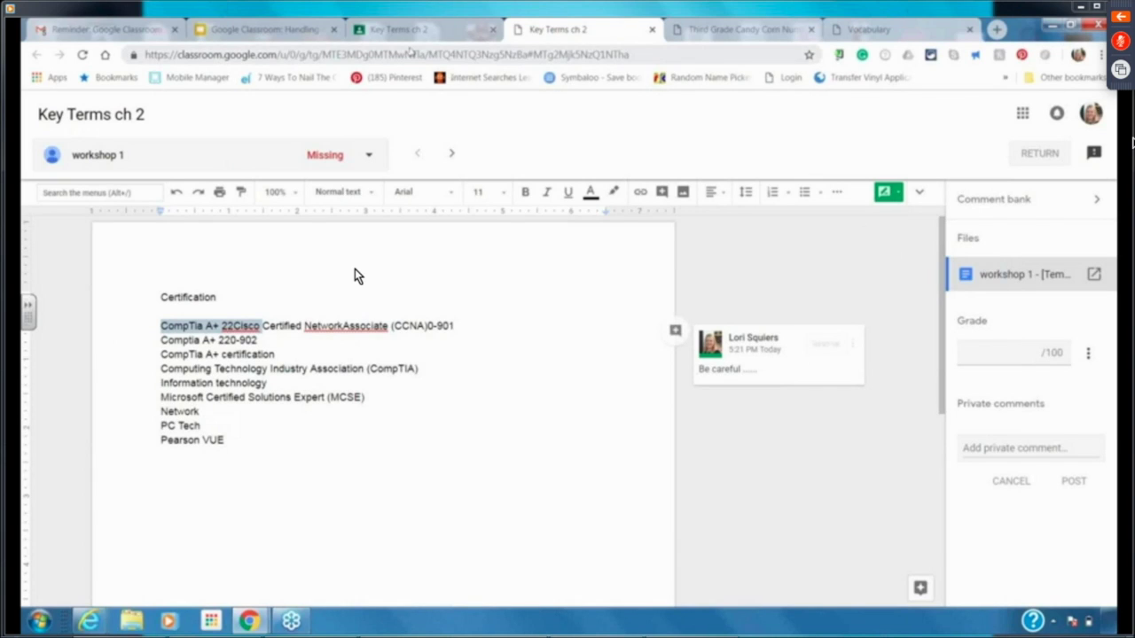
Step: Close the Third Grade Candy Corn Number Forms submission and open workshop 2's assigned work for Key Terms ch 2
{"action": "left_click", "coordinate": [410, 30]}
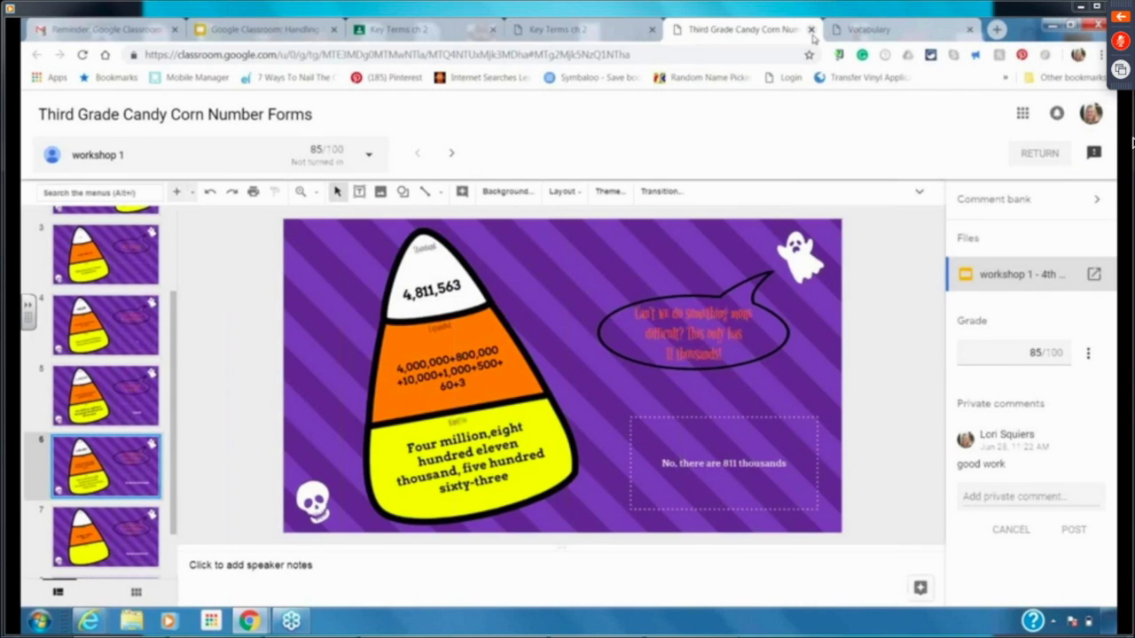
{"action": "left_click", "coordinate": [810, 30]}
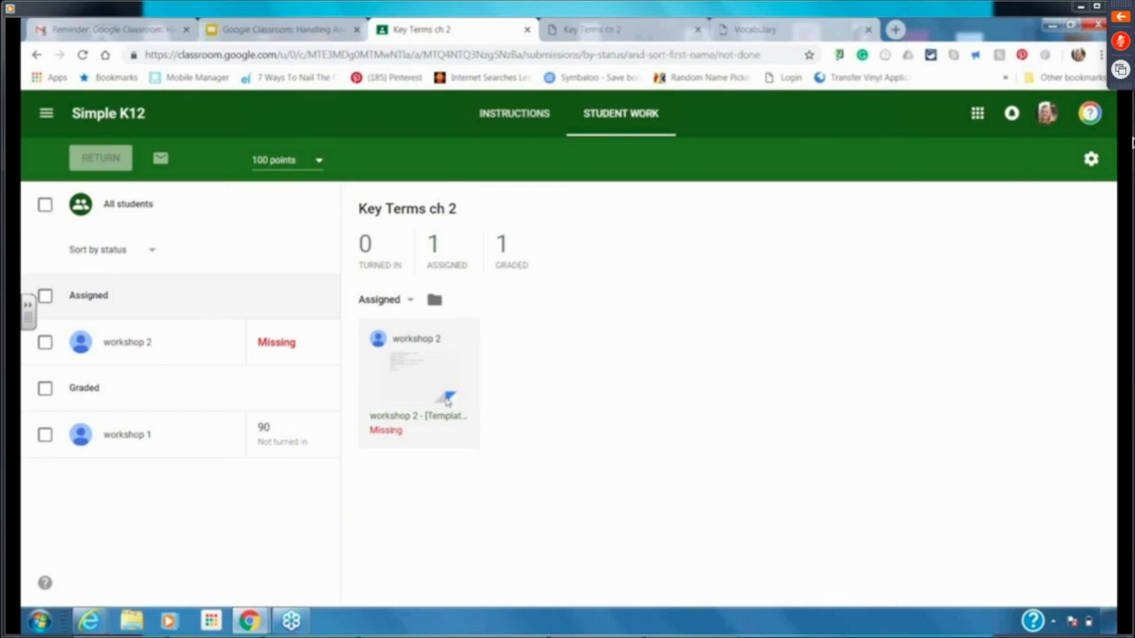
{"action": "left_click", "coordinate": [448, 400]}
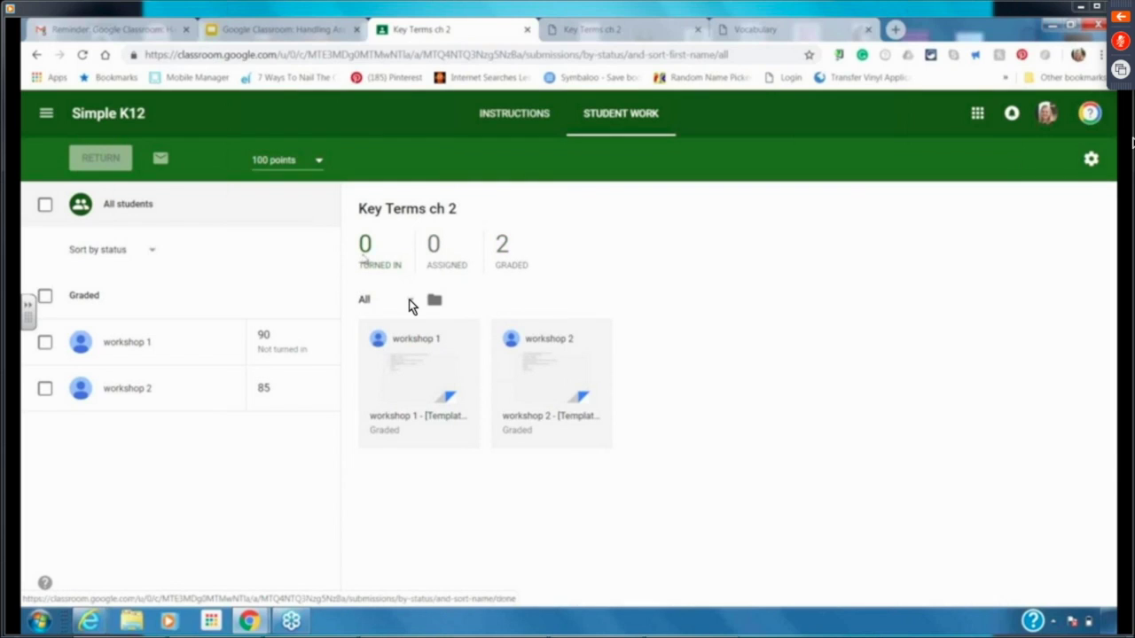
Step: View the return option beside workshop 1's grade in the Key Terms ch 2 student work, and dismiss it
{"action": "key", "text": "Down"}
{"action": "key", "text": "Up"}
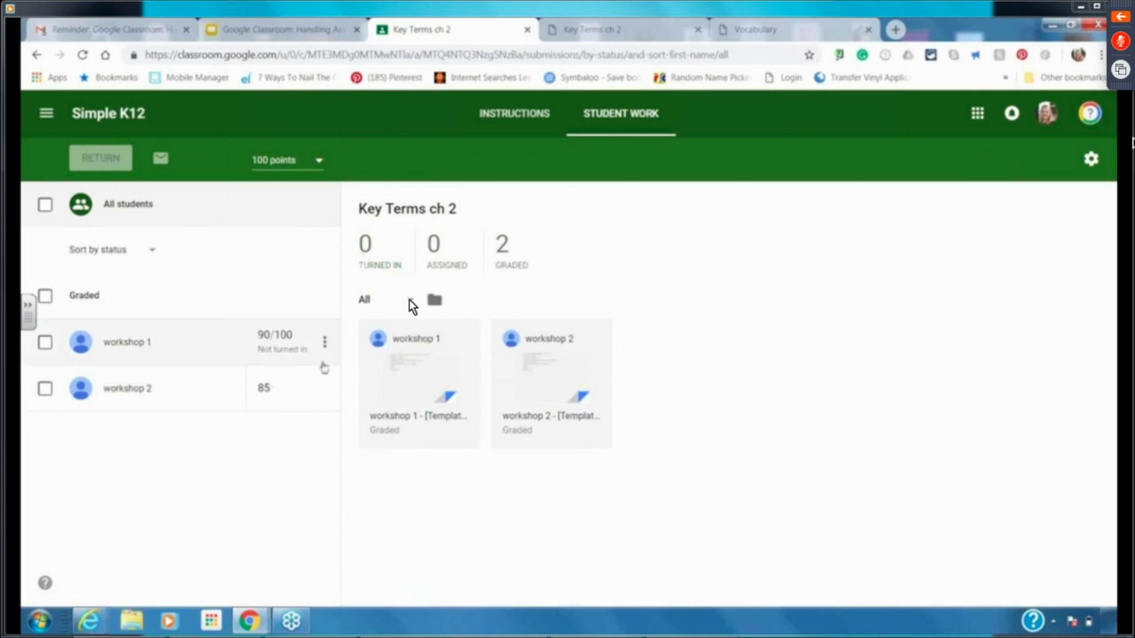
{"action": "left_click", "coordinate": [323, 363]}
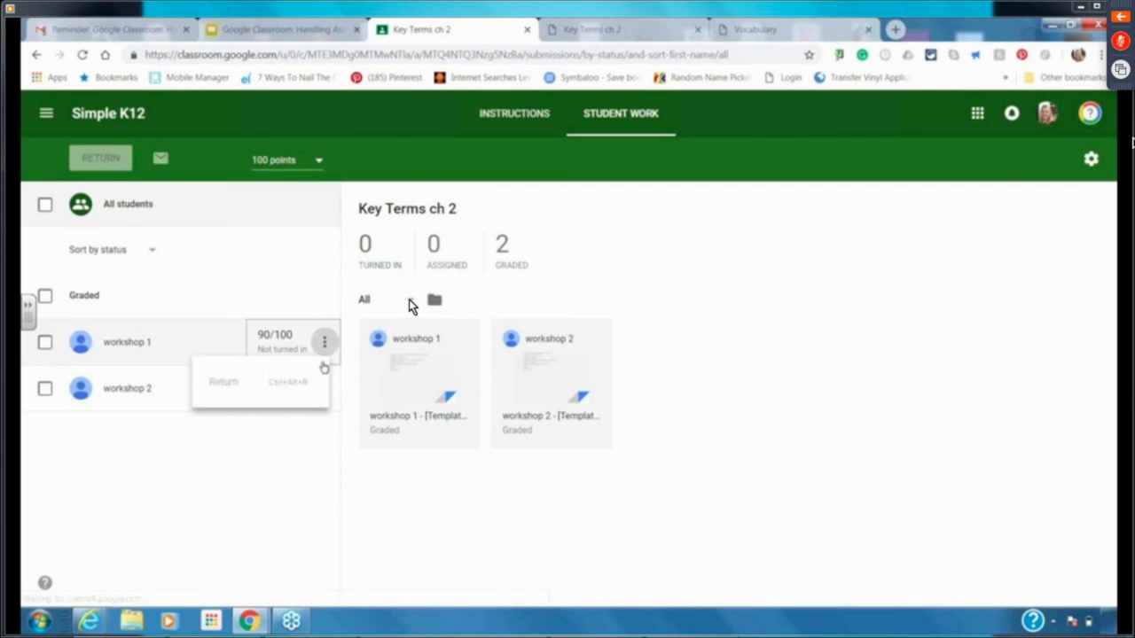
{"action": "left_click", "coordinate": [315, 390]}
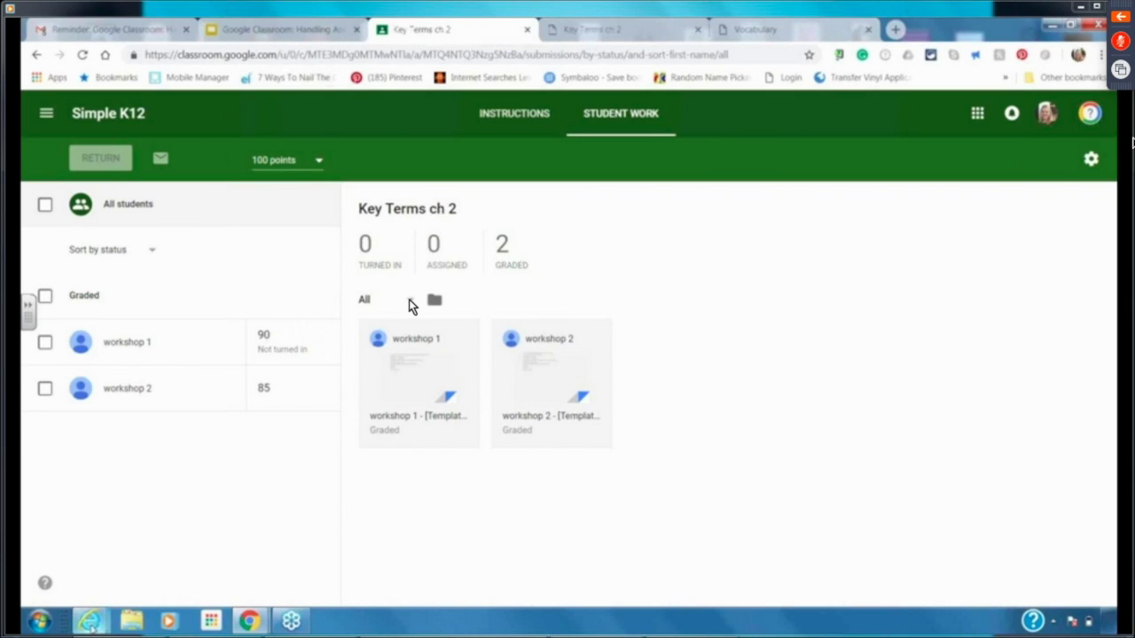
Step: Switch to the student's Internet Explorer window showing Your work in Simple K12
{"action": "mouse_move", "coordinate": [90, 621]}
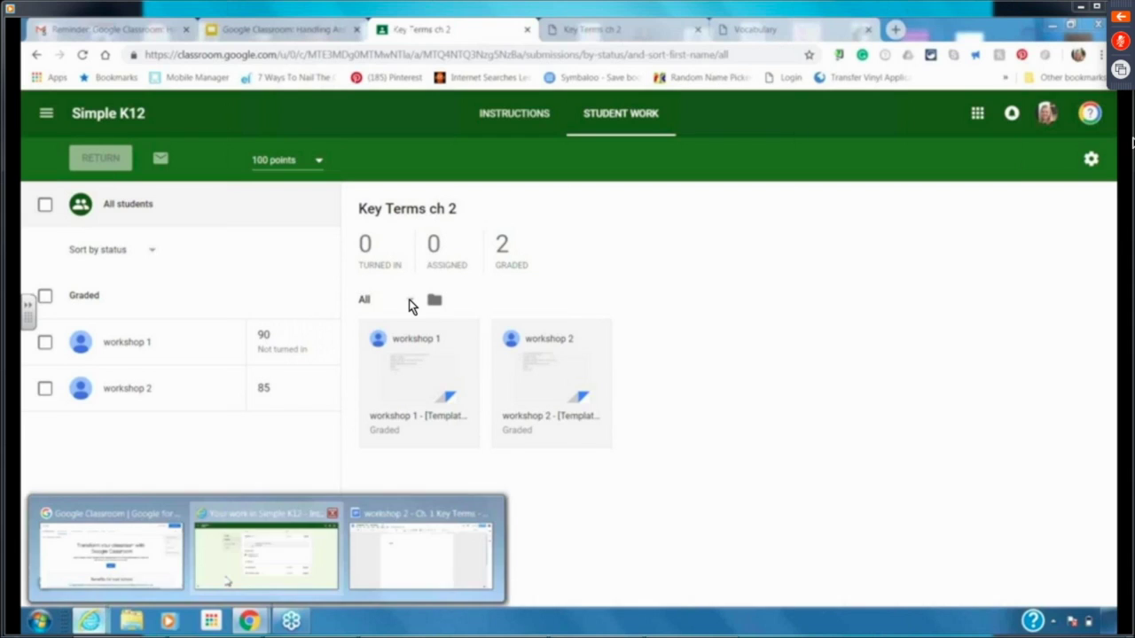
{"action": "left_click", "coordinate": [227, 582]}
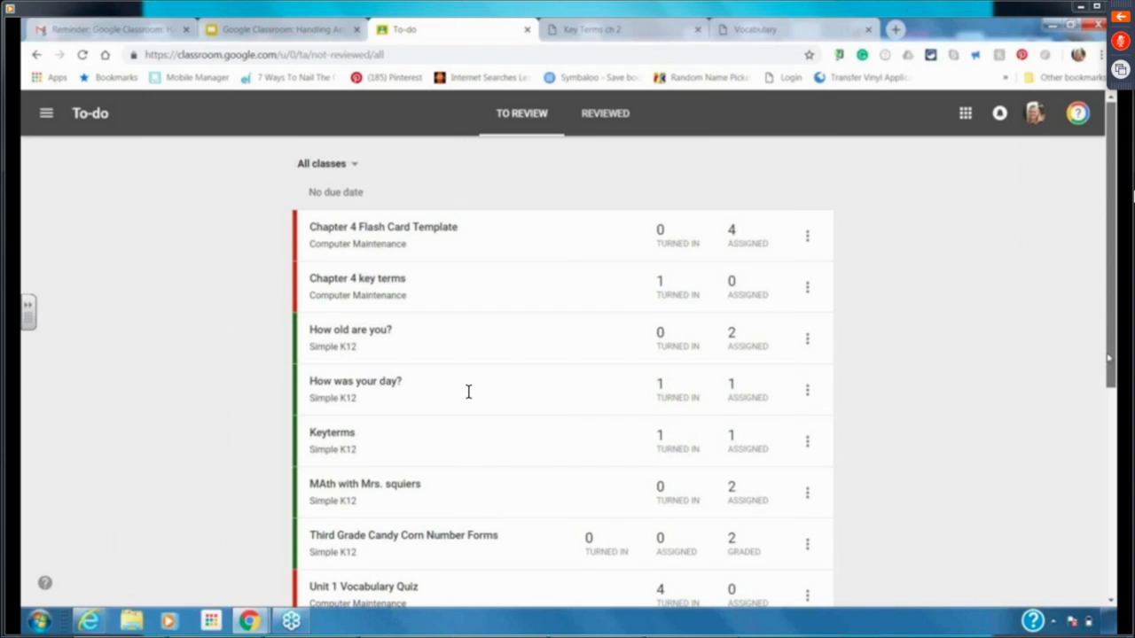
Step: Look through the To-do assignments for all classes, including both those awaiting review and those already reviewed
{"action": "scroll", "coordinate": [469, 392], "scroll_direction": "down", "scroll_amount": 5}
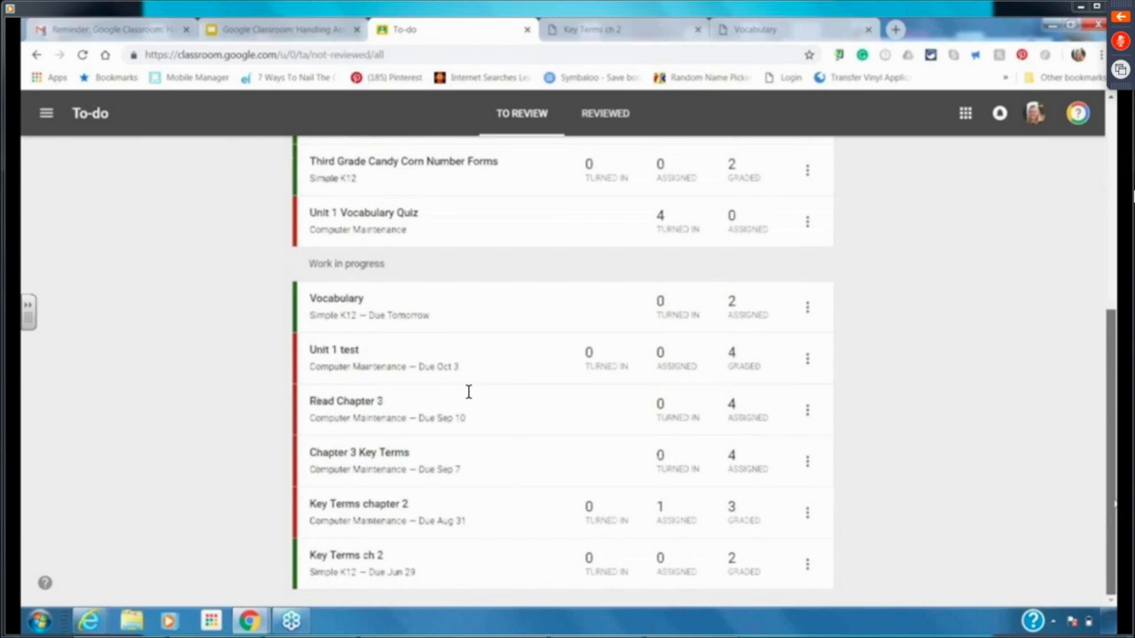
{"action": "scroll", "coordinate": [468, 392], "scroll_direction": "up", "scroll_amount": 5}
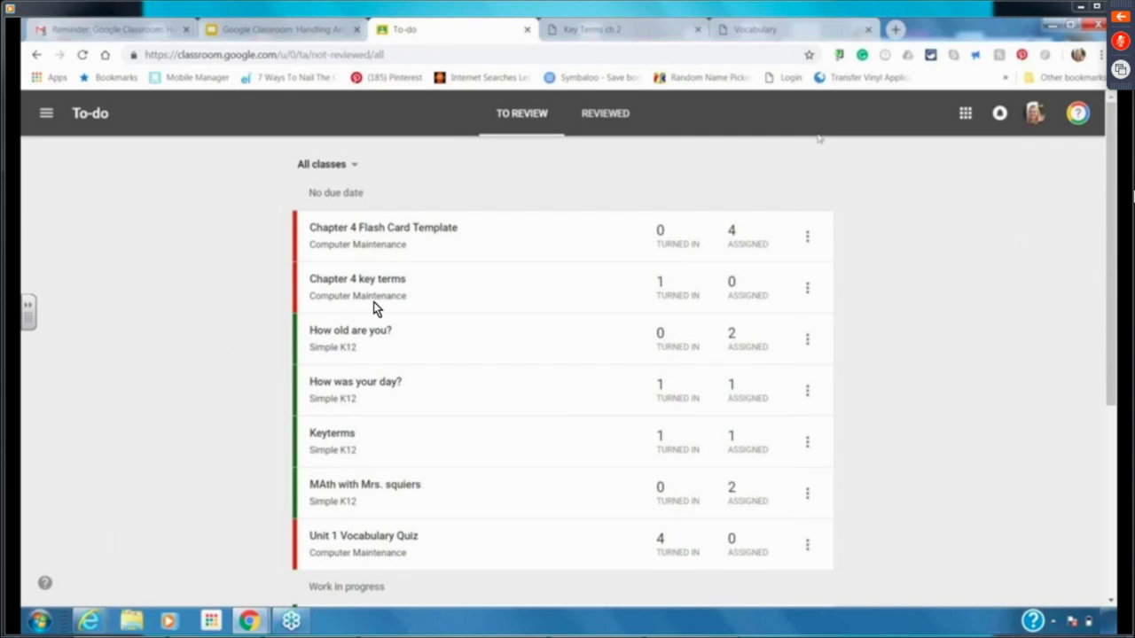
{"action": "left_click", "coordinate": [611, 115]}
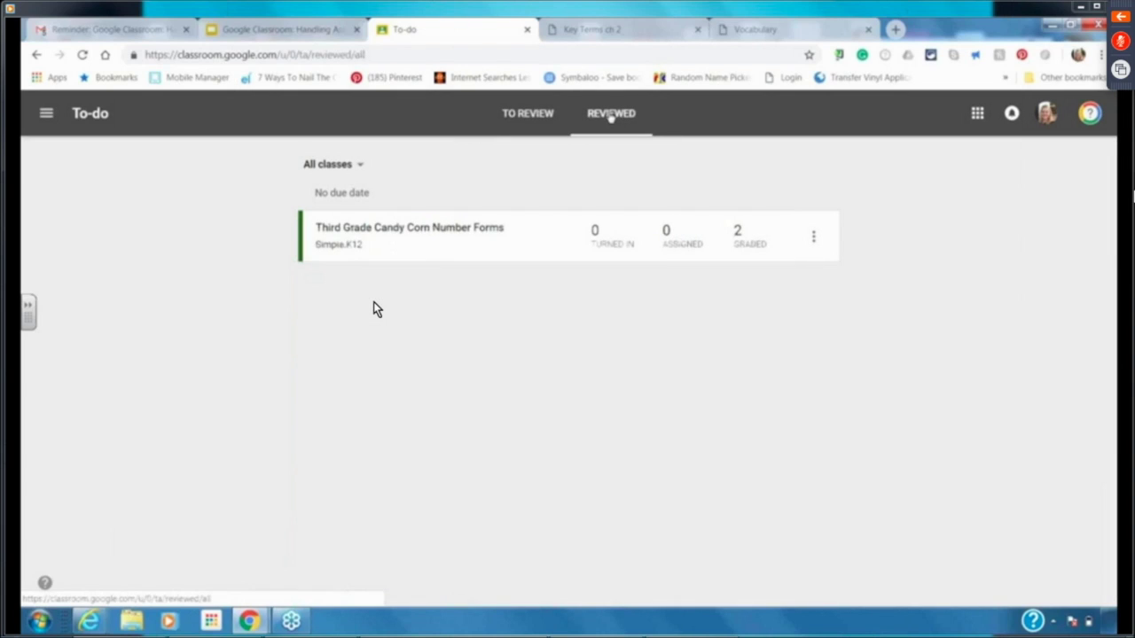
{"action": "left_click", "coordinate": [513, 115]}
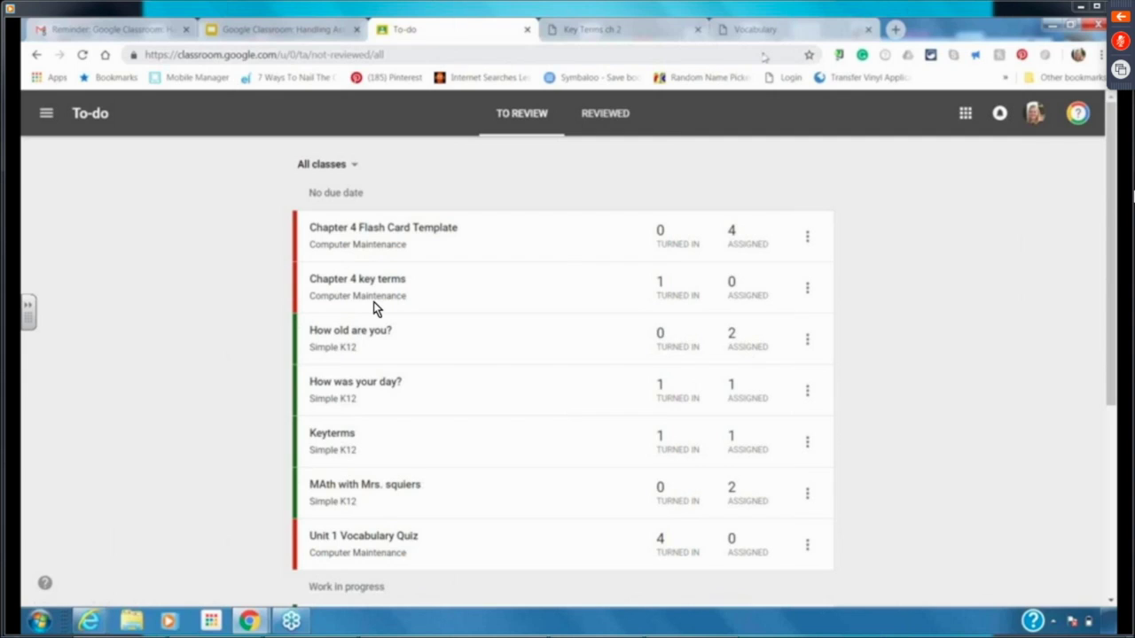
Step: Return to workshop 1's Key Terms ch 2 document and start a comment on the Computing Technology Industry Association and Information technology lines
{"action": "key", "text": "ctrl+5"}
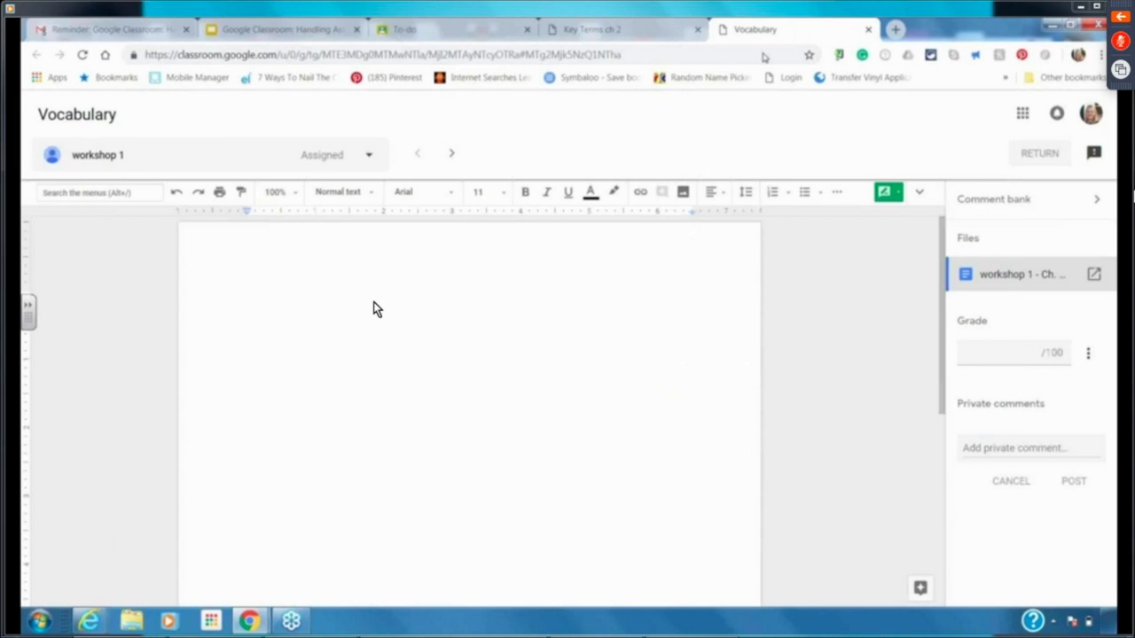
{"action": "left_click", "coordinate": [610, 31]}
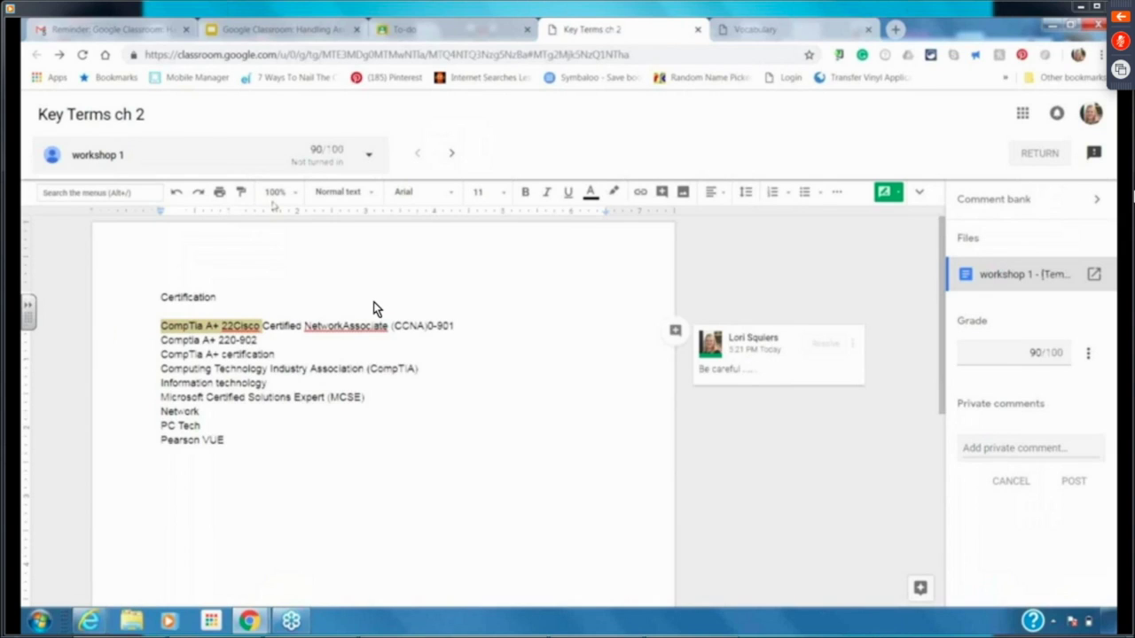
{"action": "mouse_move", "coordinate": [756, 375]}
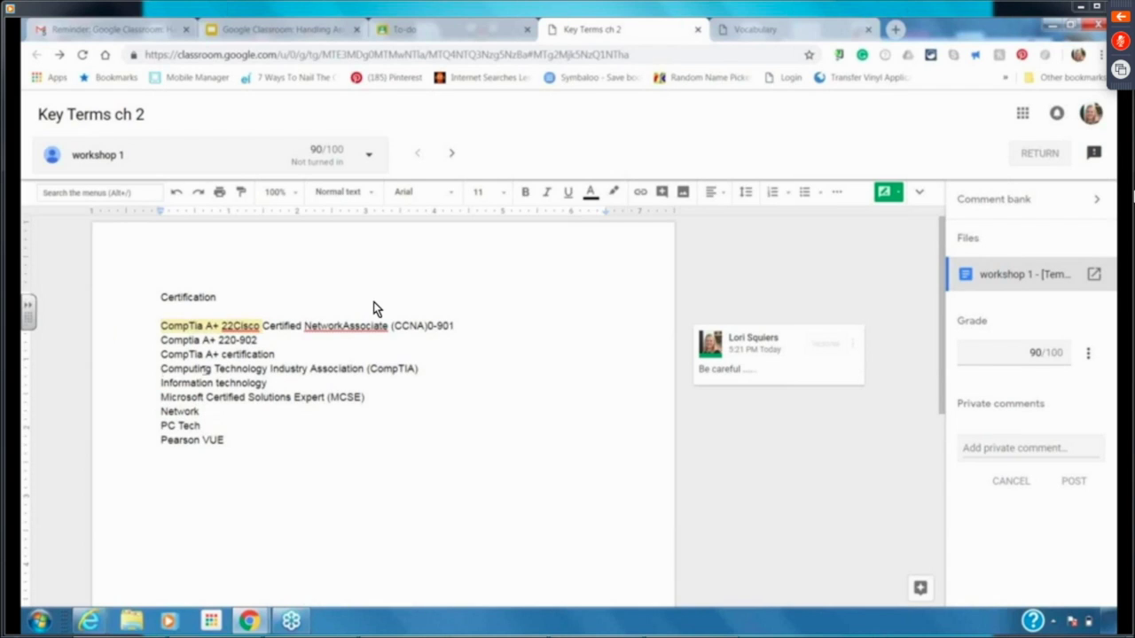
{"action": "left_click_drag", "start_coordinate": [162, 368], "coordinate": [273, 382]}
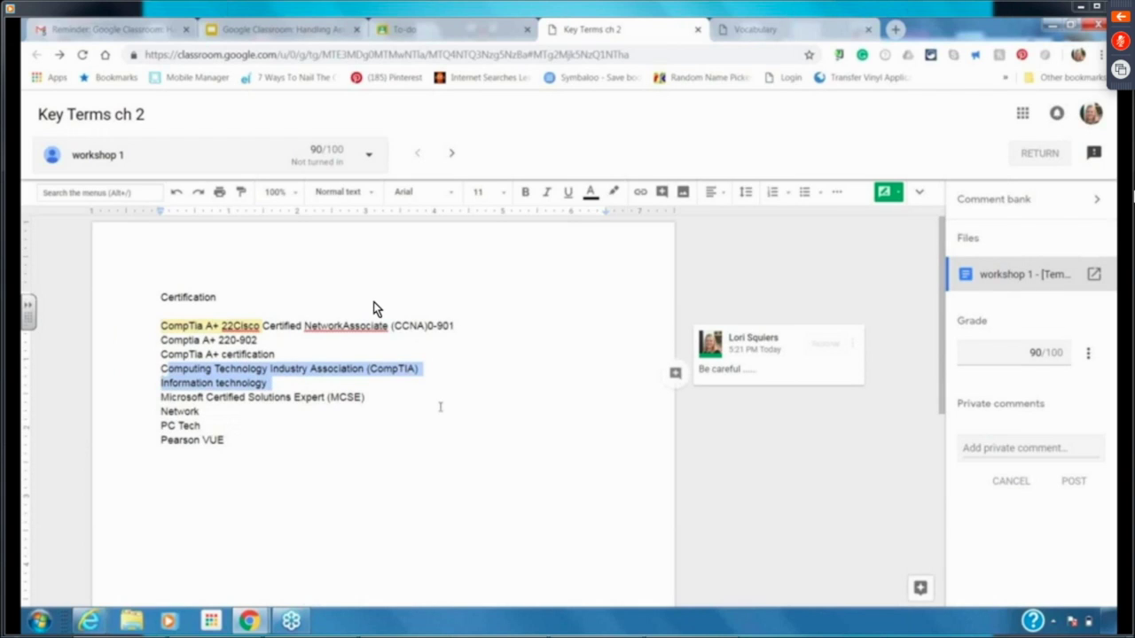
{"action": "left_click", "coordinate": [675, 372]}
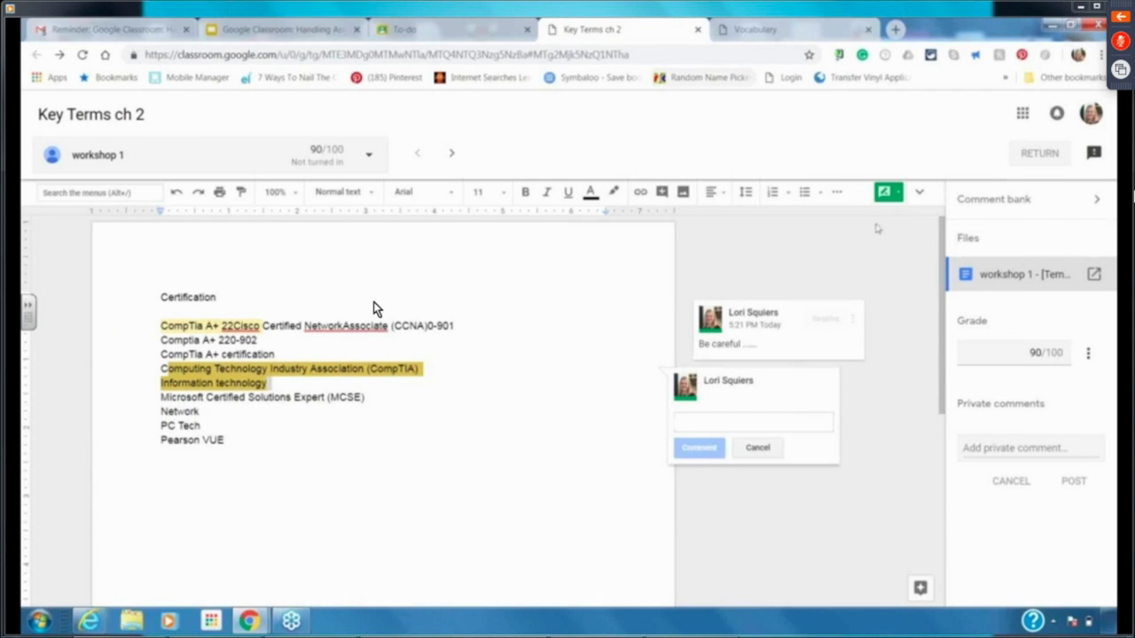
Step: Close the open Key Terms ch 2 and Vocabulary student documents
{"action": "left_click", "coordinate": [697, 32]}
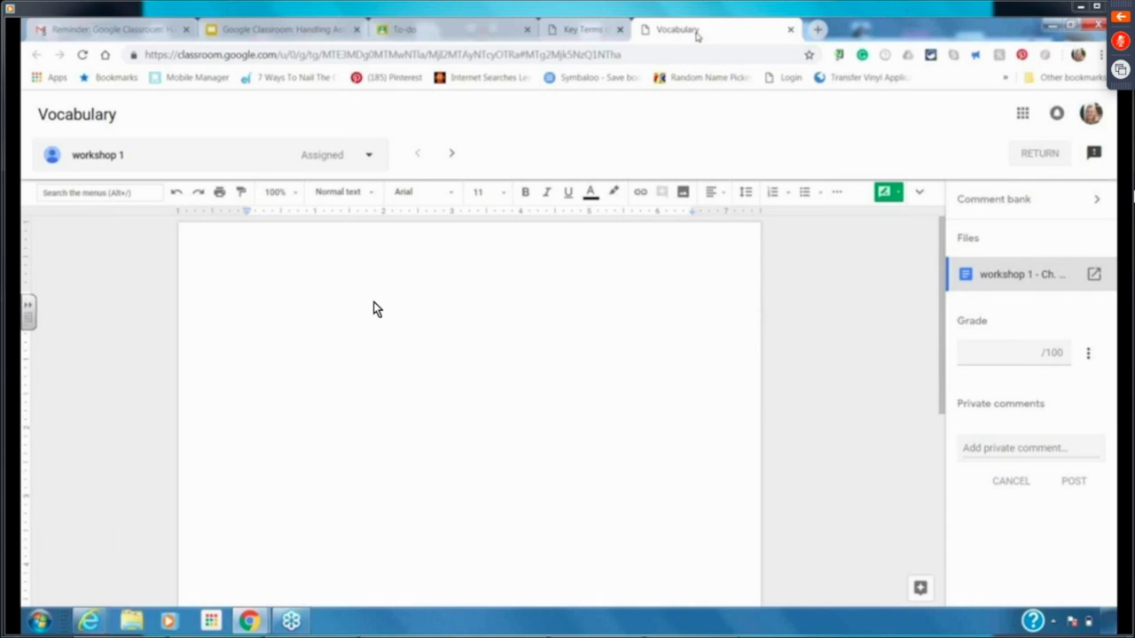
{"action": "key", "text": "ctrl+w"}
{"action": "key", "text": "ctrl+w"}
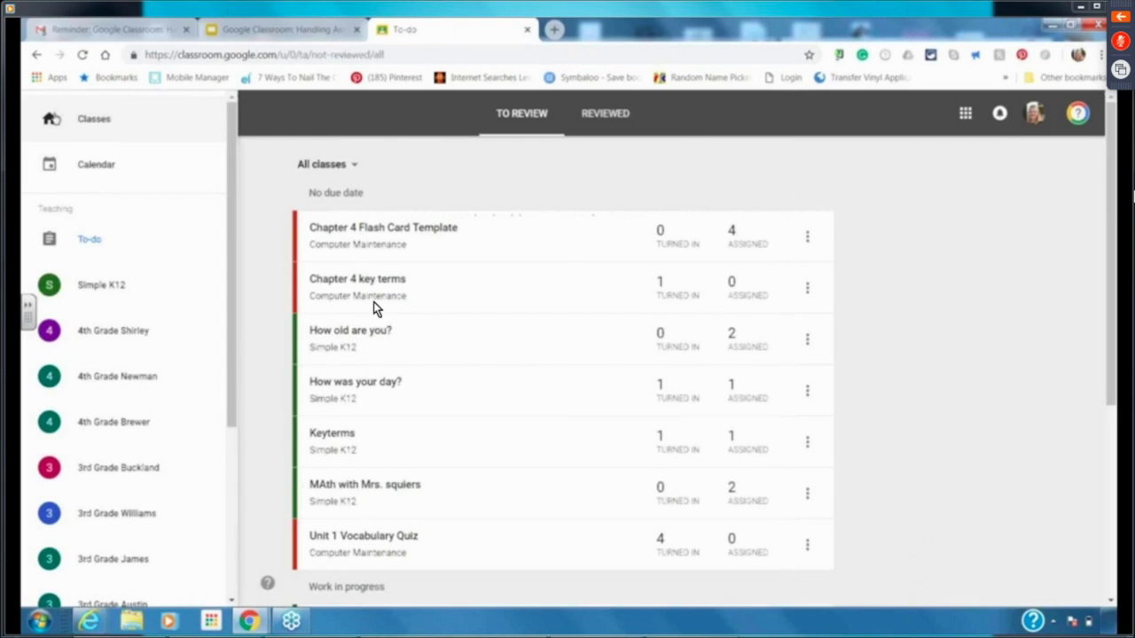
Step: Open the Simple K12 class's People page and view the student invitation dialog, cancelling it without inviting anyone
{"action": "left_click", "coordinate": [128, 248]}
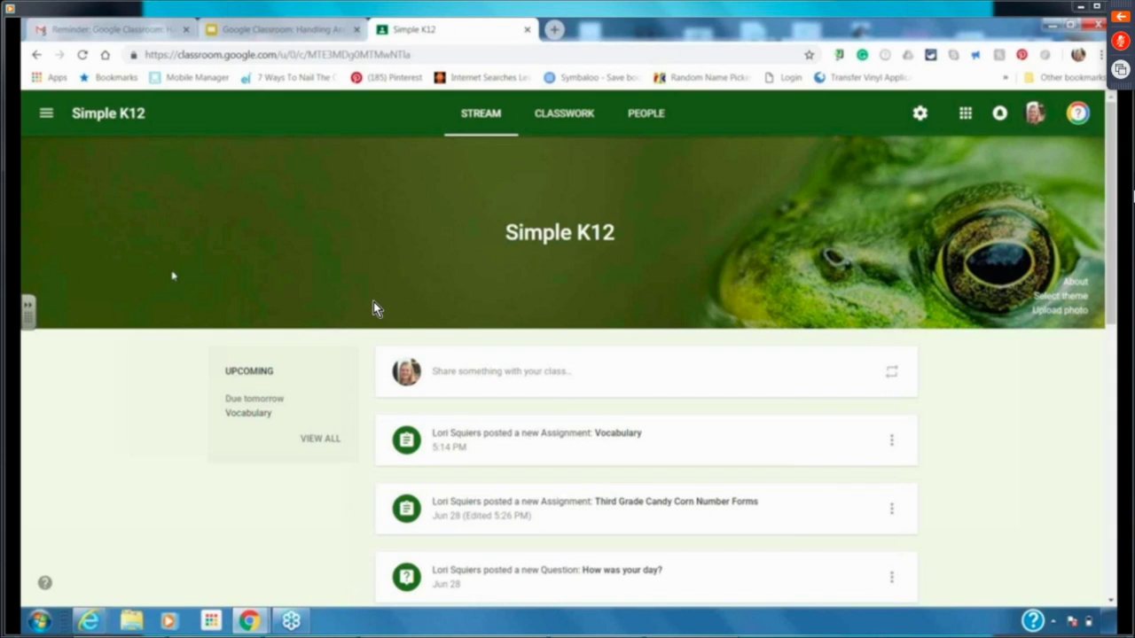
{"action": "left_click", "coordinate": [663, 121]}
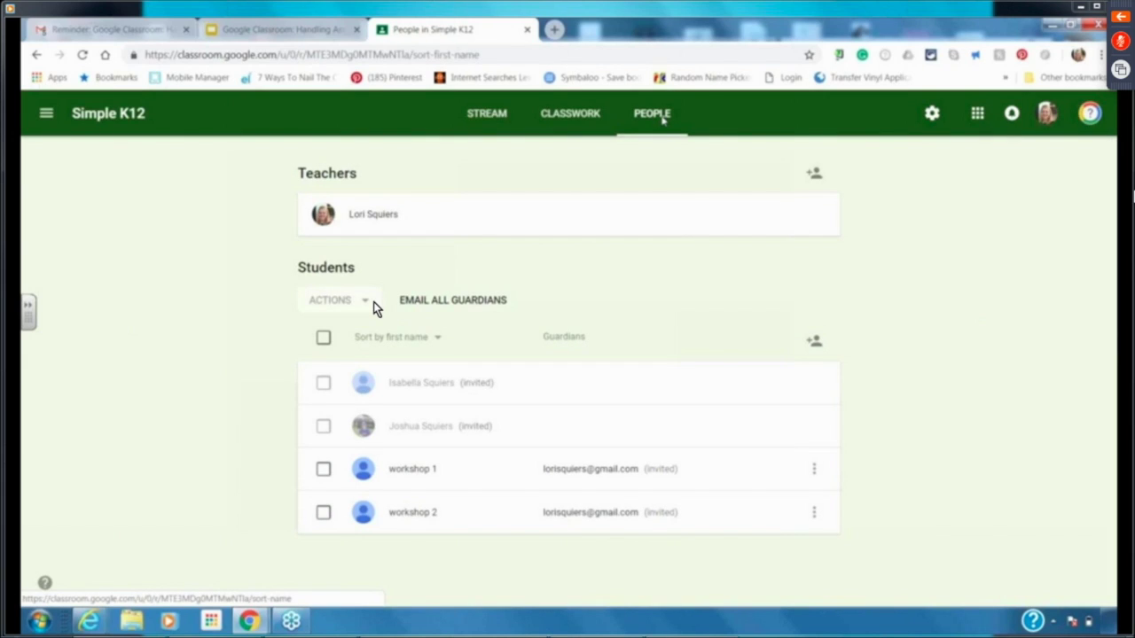
{"action": "left_click", "coordinate": [814, 344]}
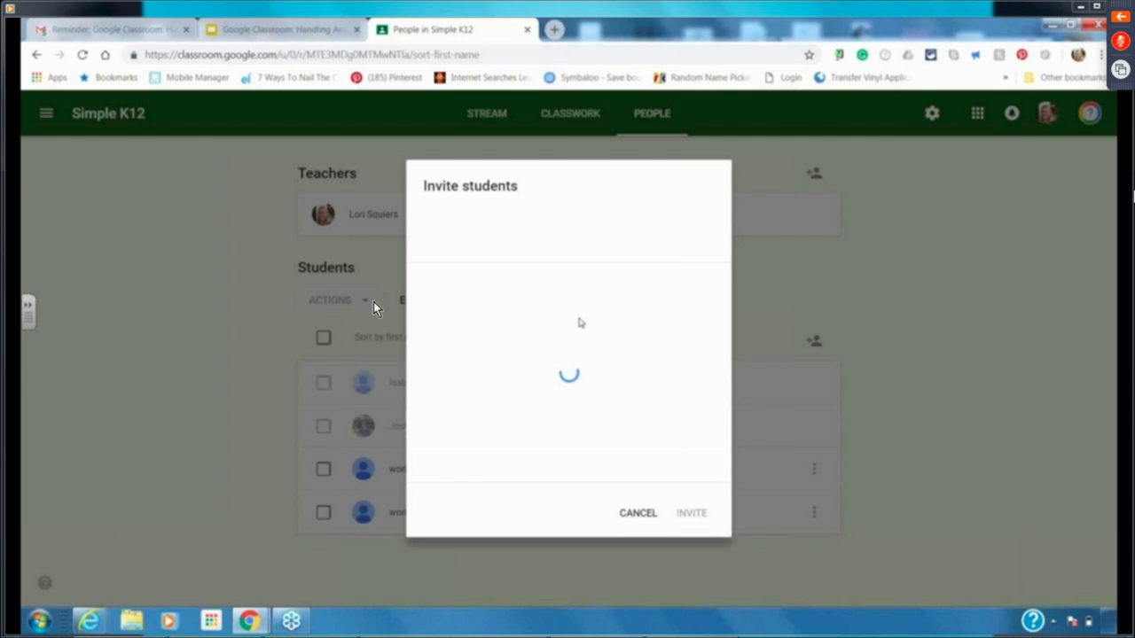
{"action": "left_click", "coordinate": [637, 512]}
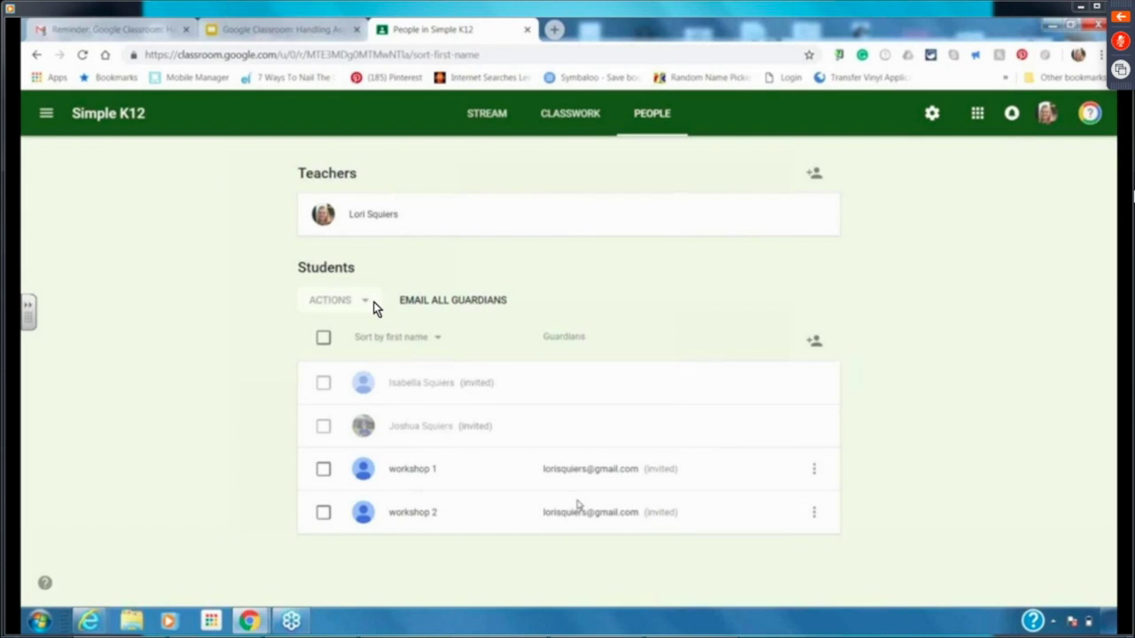
Step: Start an email to all guardians, check workshop 1's student and guardian options, and close the message unsent
{"action": "mouse_move", "coordinate": [752, 450]}
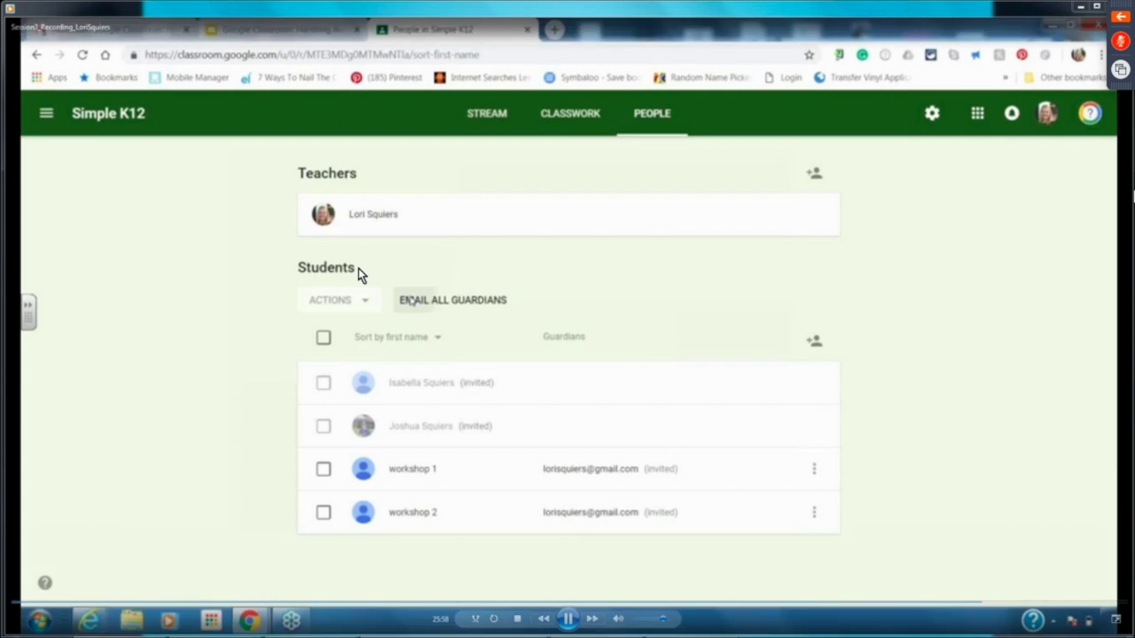
{"action": "left_click", "coordinate": [413, 301]}
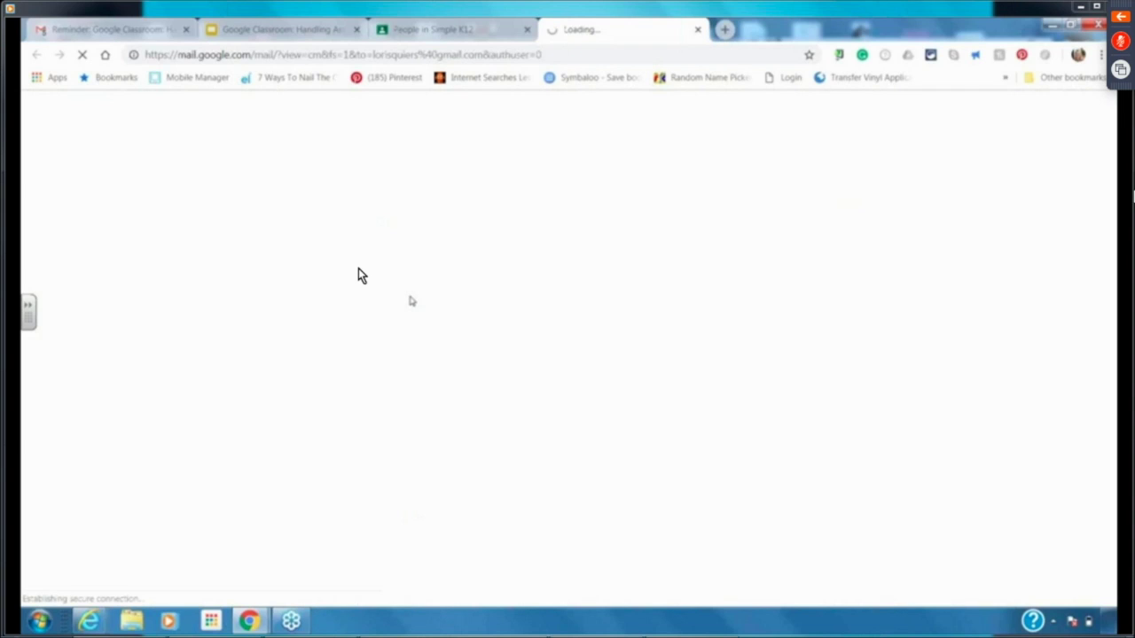
{"action": "left_click", "coordinate": [453, 29]}
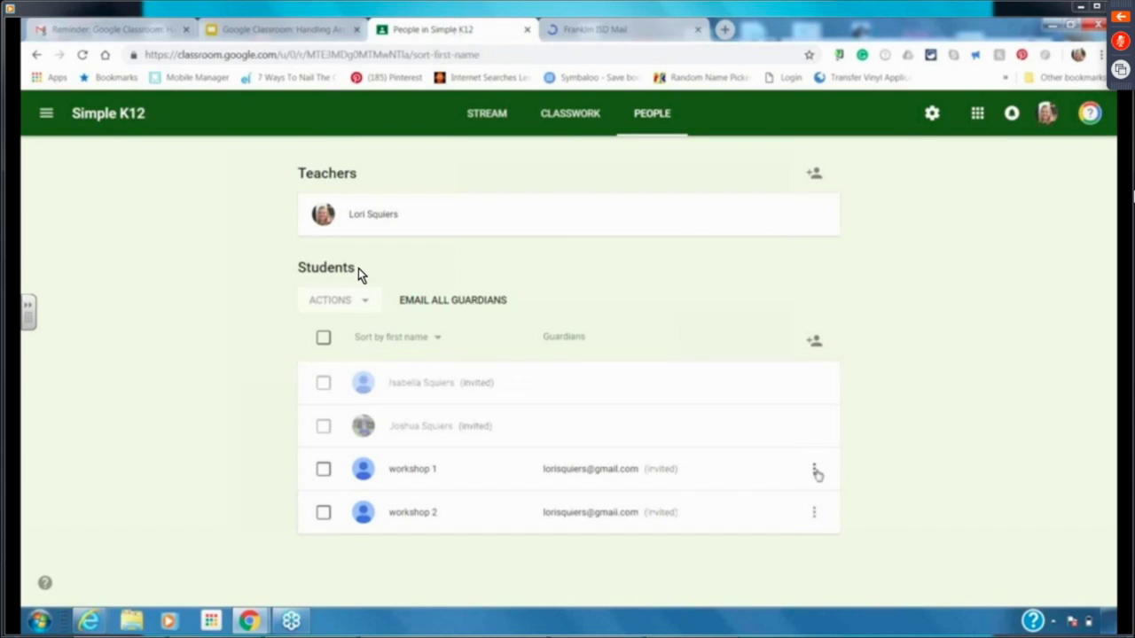
{"action": "left_click", "coordinate": [815, 473]}
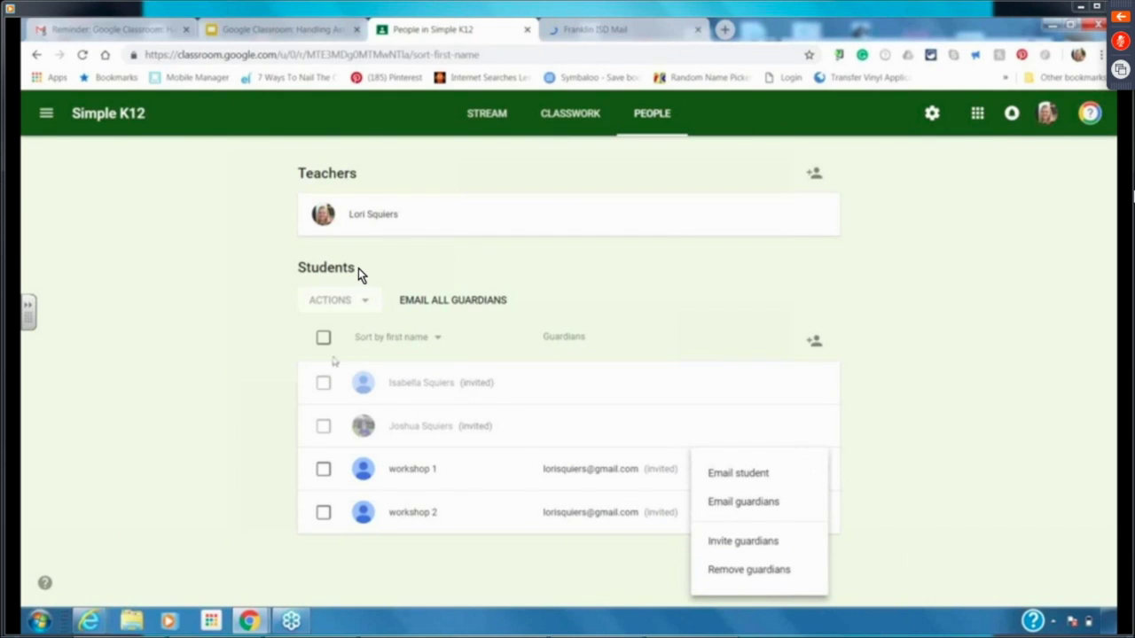
{"action": "left_click", "coordinate": [640, 31]}
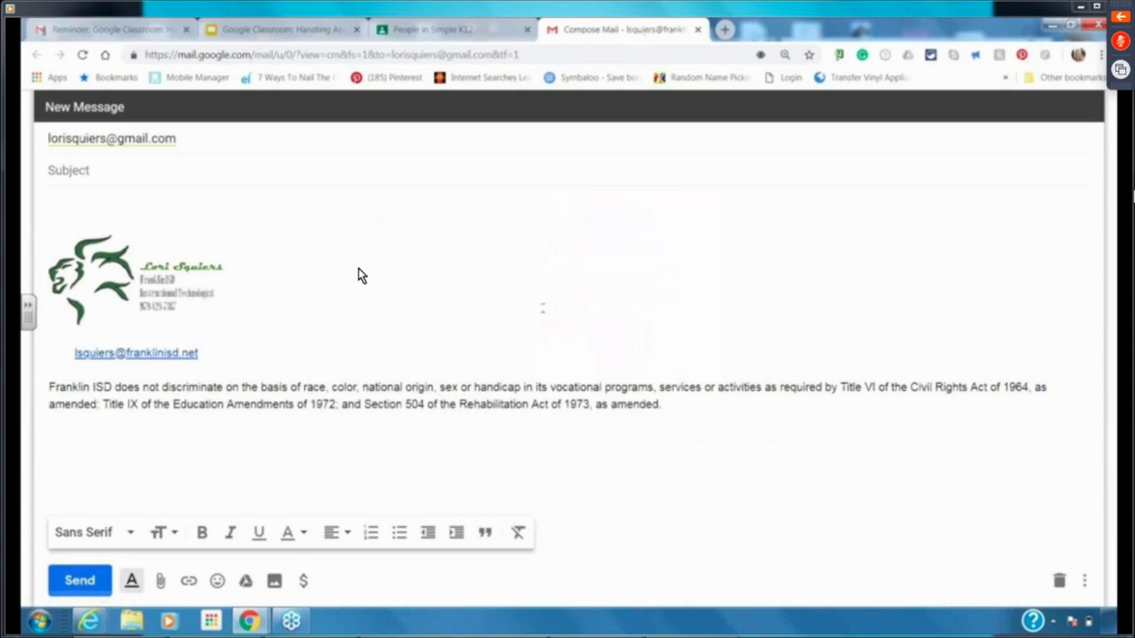
{"action": "left_click", "coordinate": [697, 31]}
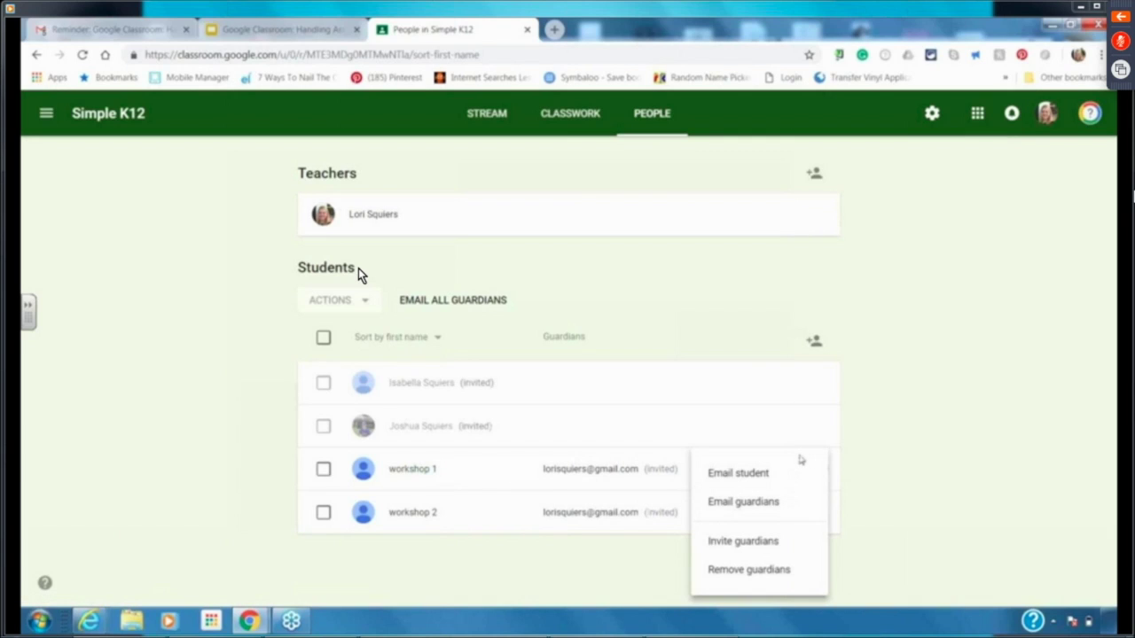
Step: Select workshop 1 in the student list and open the actions for the selected student
{"action": "left_click", "coordinate": [330, 470]}
{"action": "left_click", "coordinate": [325, 469]}
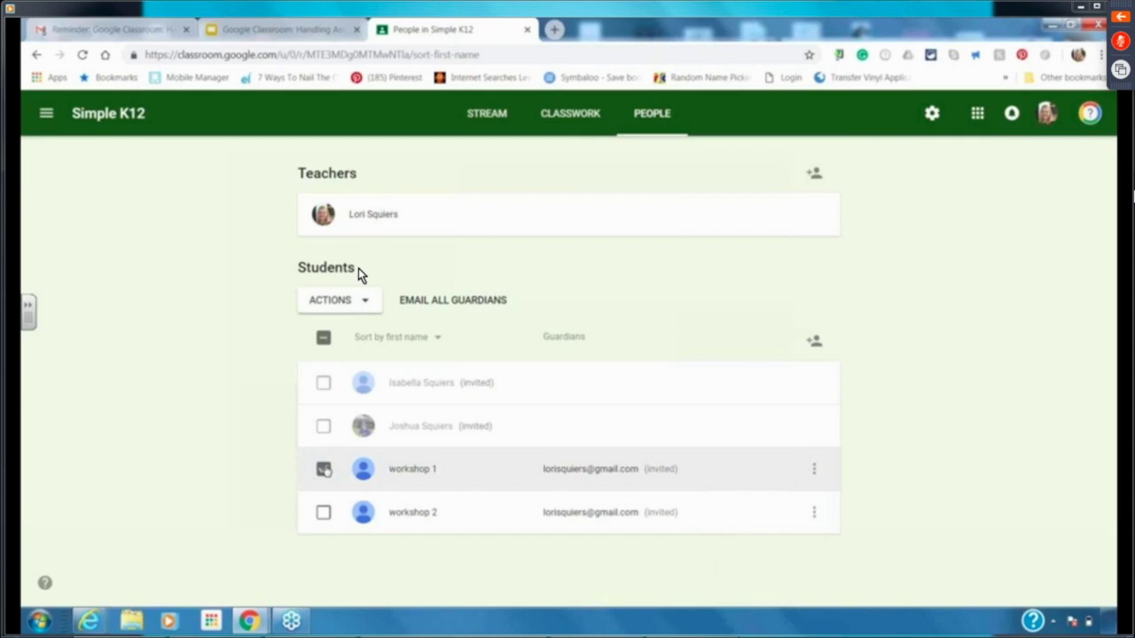
{"action": "left_click", "coordinate": [324, 469]}
{"action": "left_click", "coordinate": [325, 469]}
{"action": "left_click", "coordinate": [370, 309]}
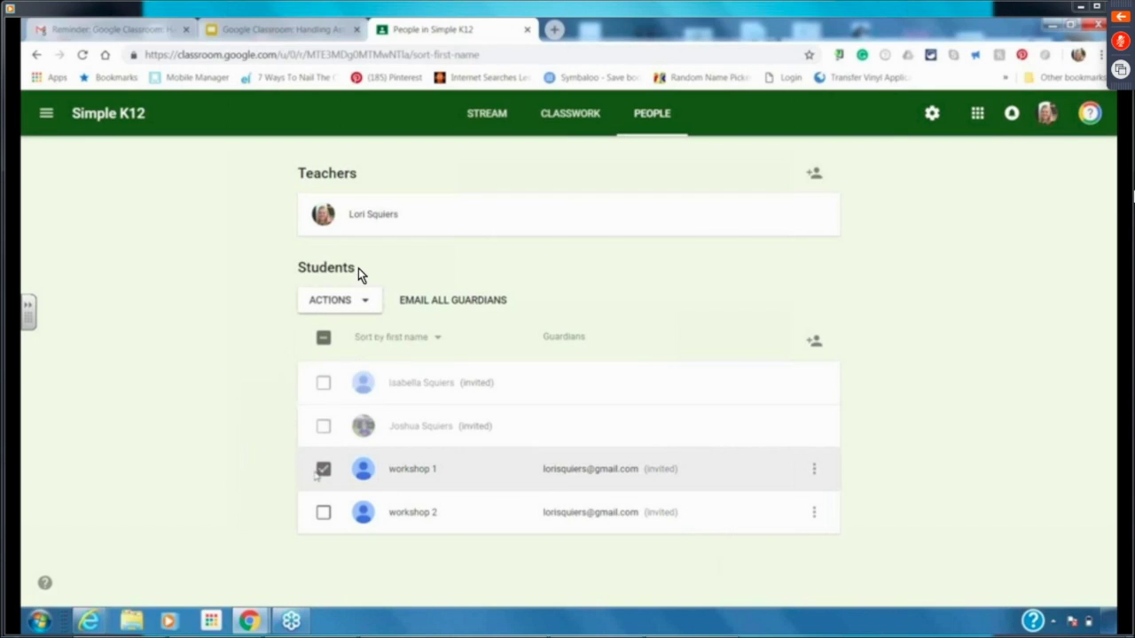